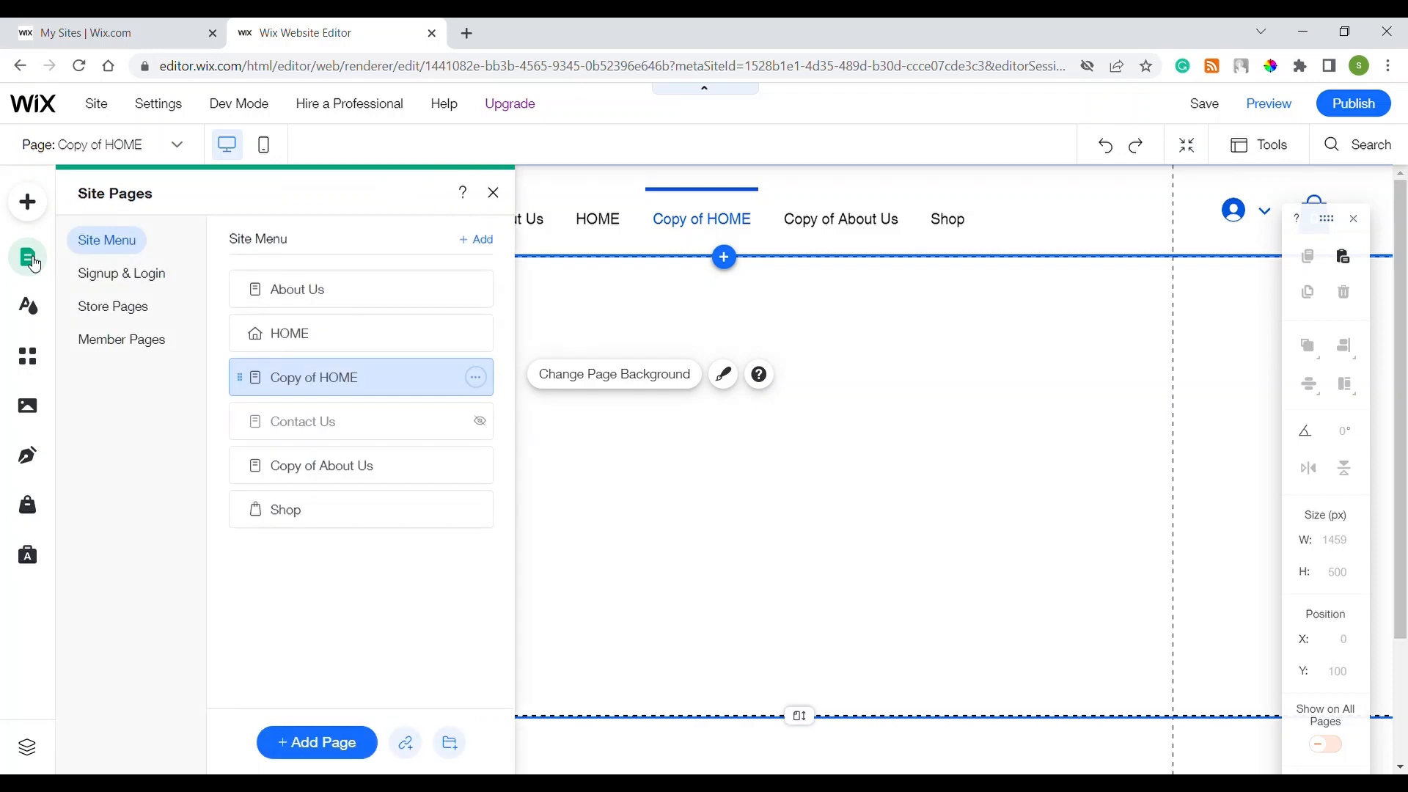
Move the About Us page down the site menu to sit between Copy of About Us and Shop.
click(483, 192)
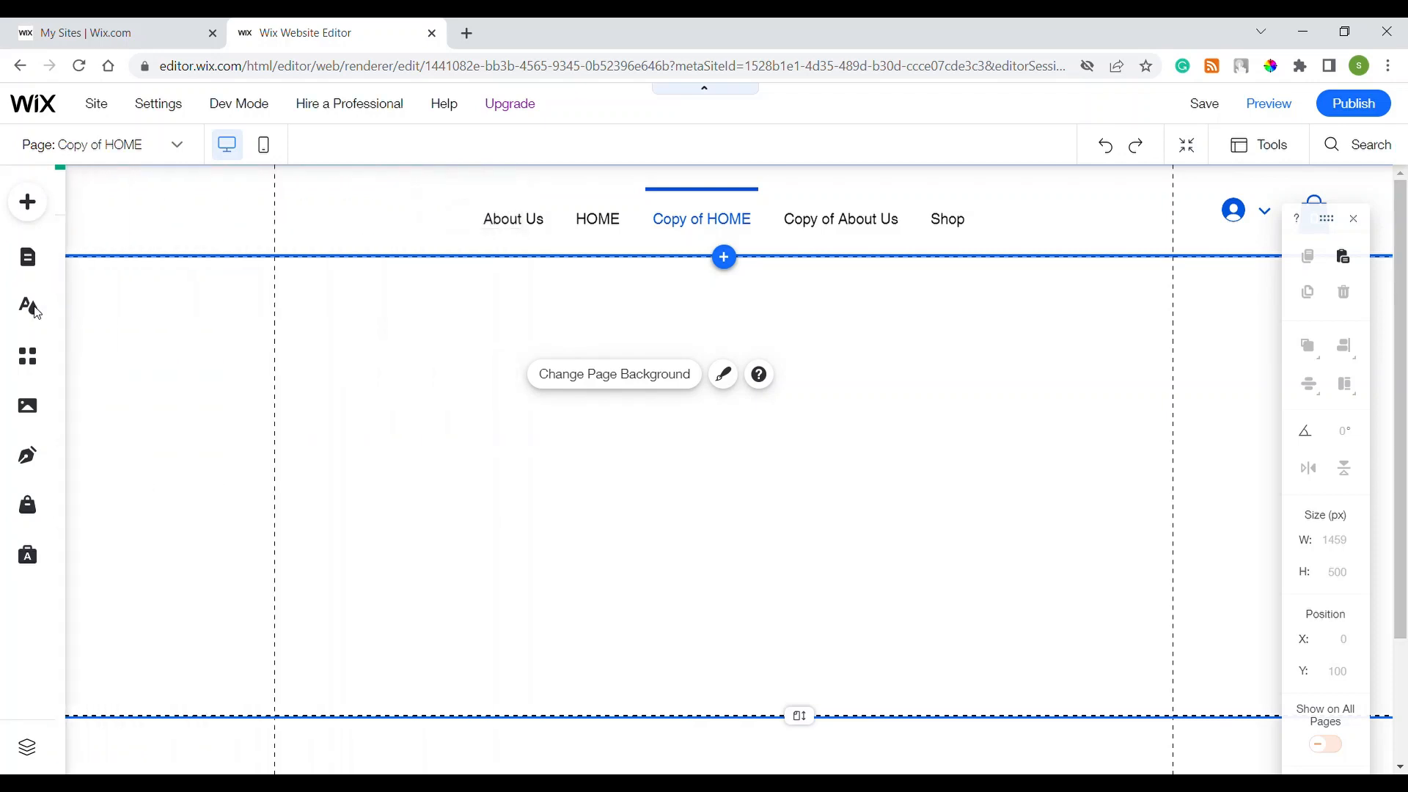
click(28, 259)
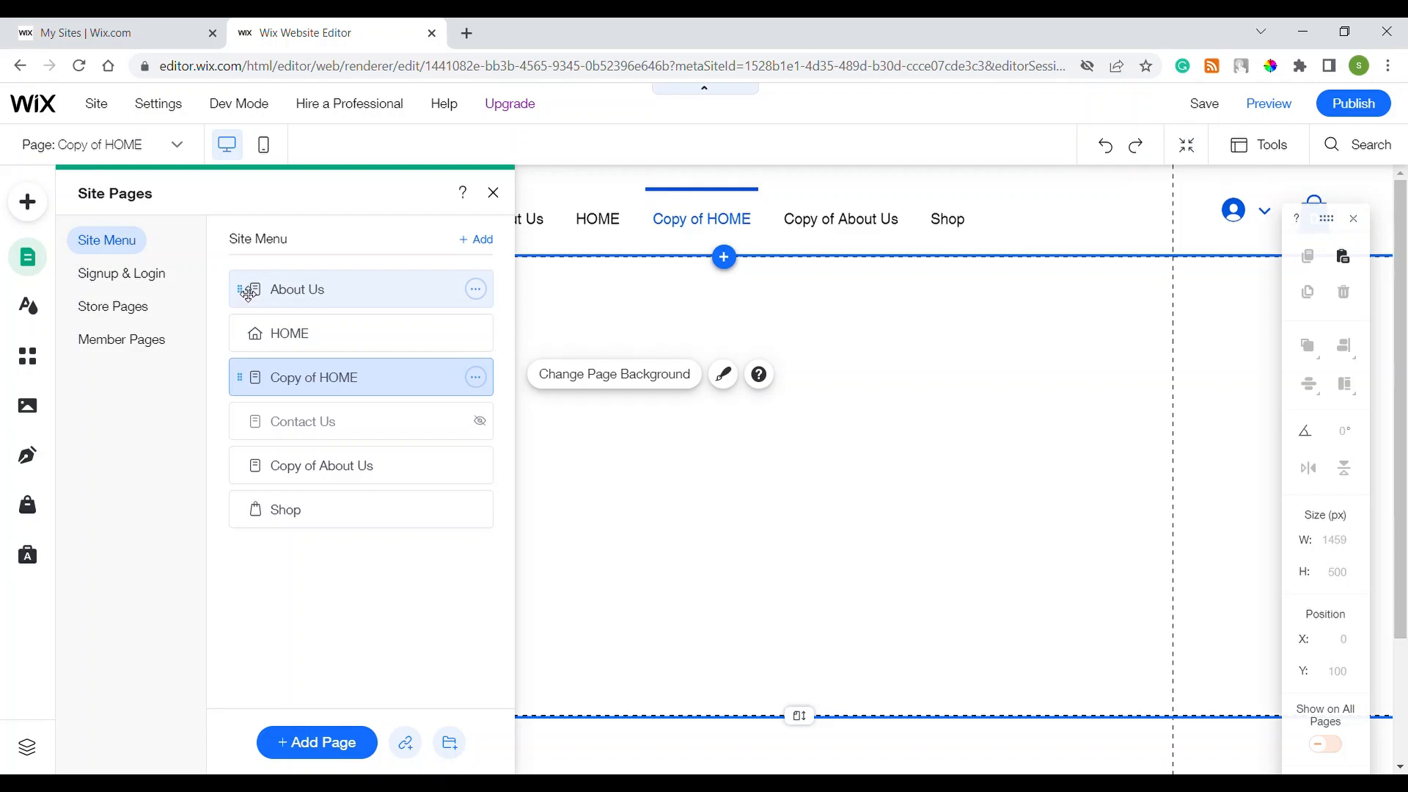
drag(249, 294, 252, 324)
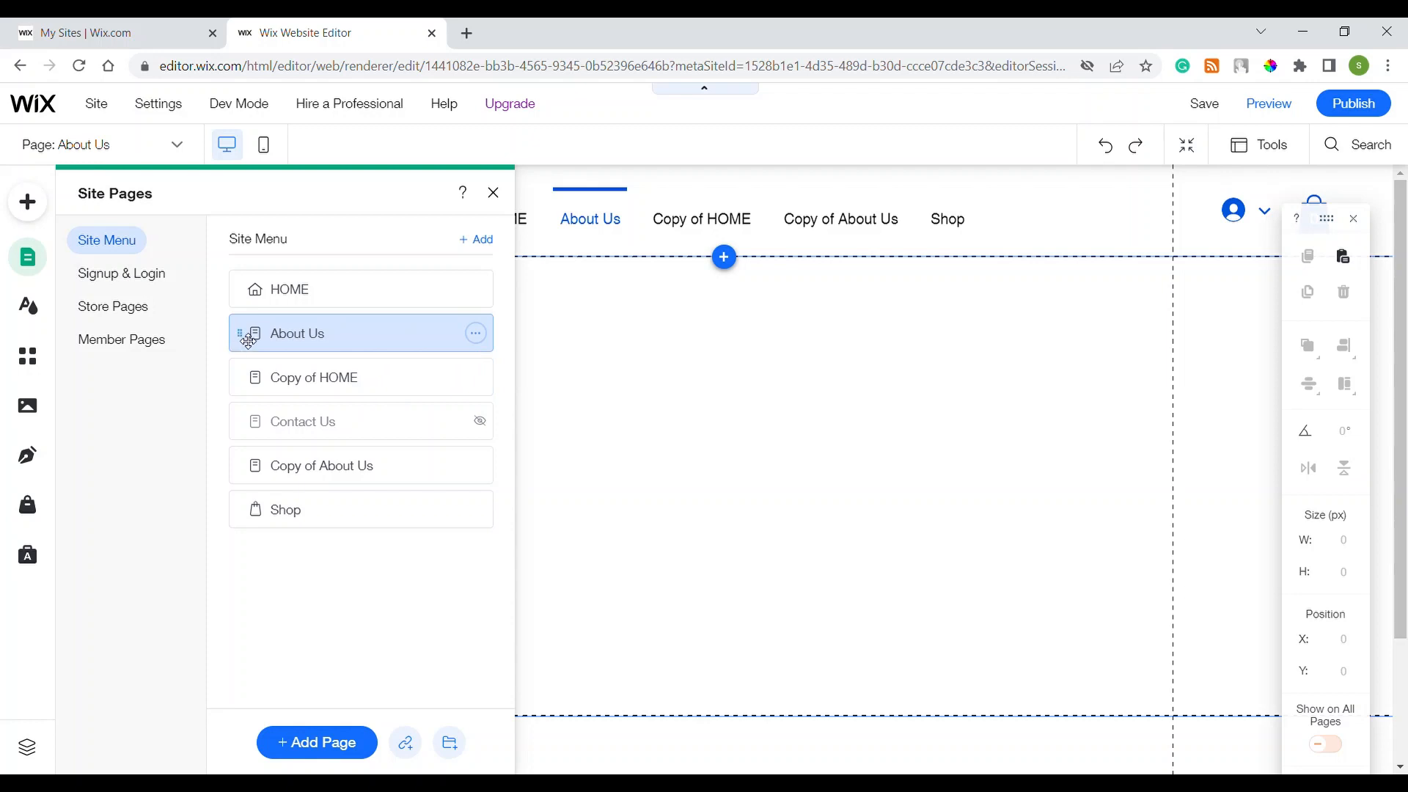
drag(248, 341, 249, 368)
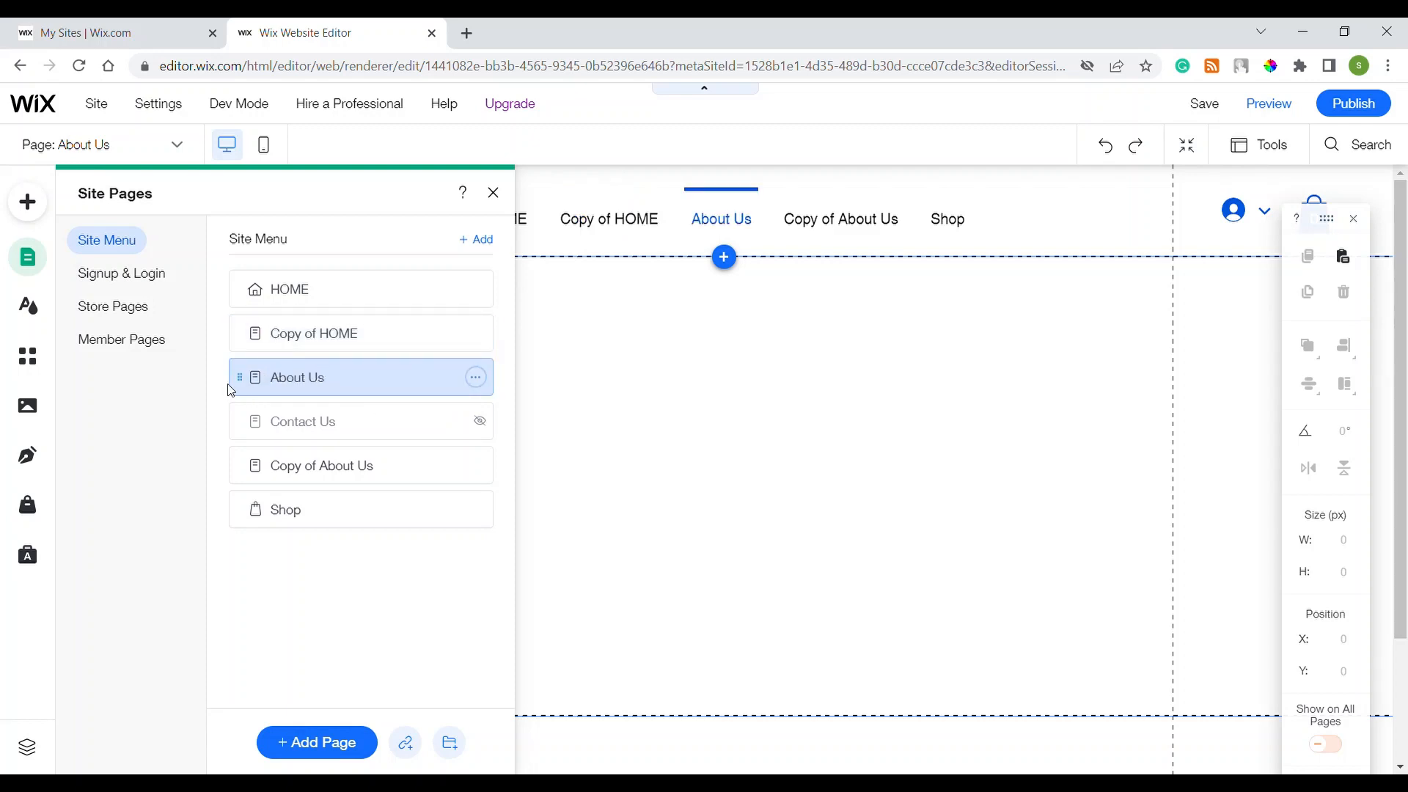
drag(245, 382, 239, 458)
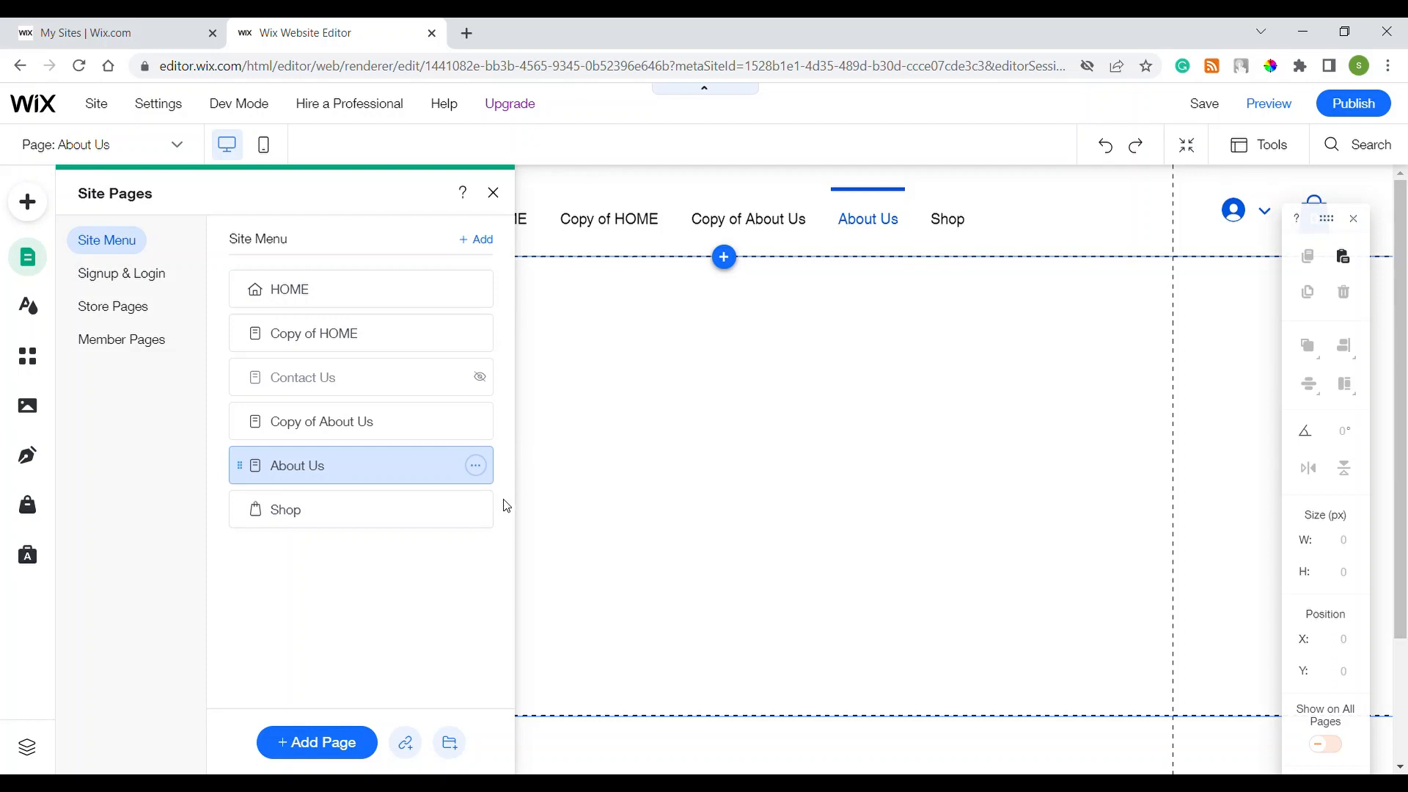
Make About Us and Shop subpages of Copy of About Us, and place Shop above About Us.
click(481, 473)
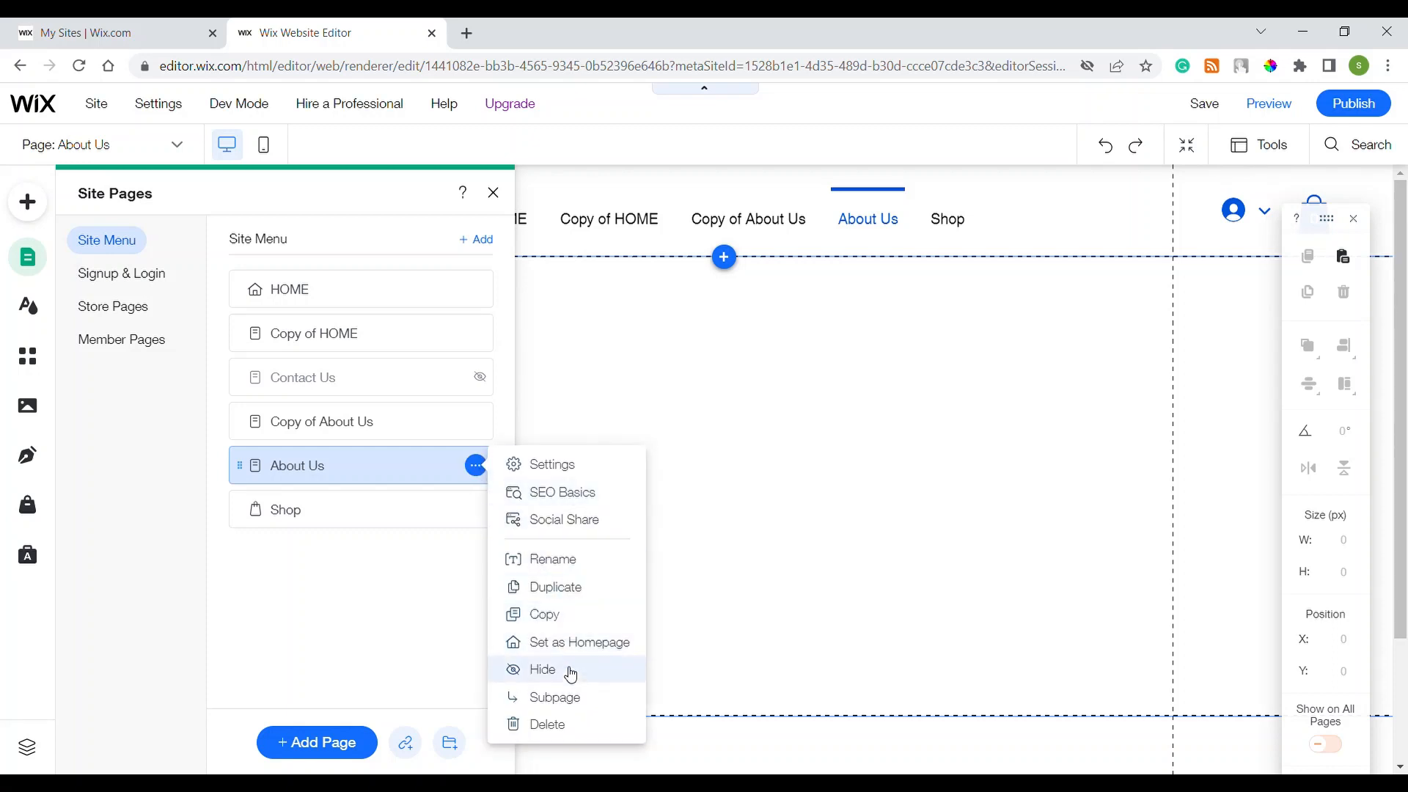
click(563, 699)
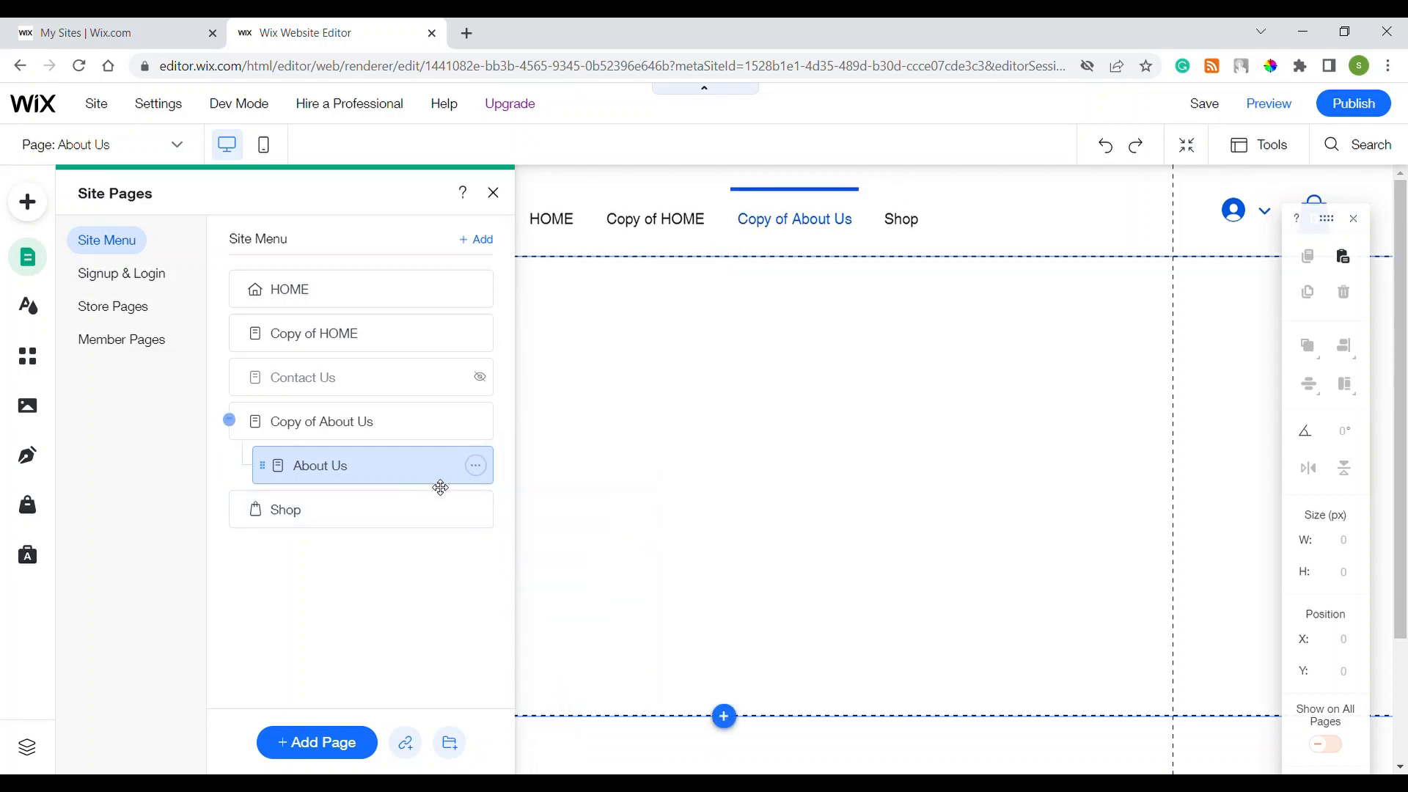
click(477, 466)
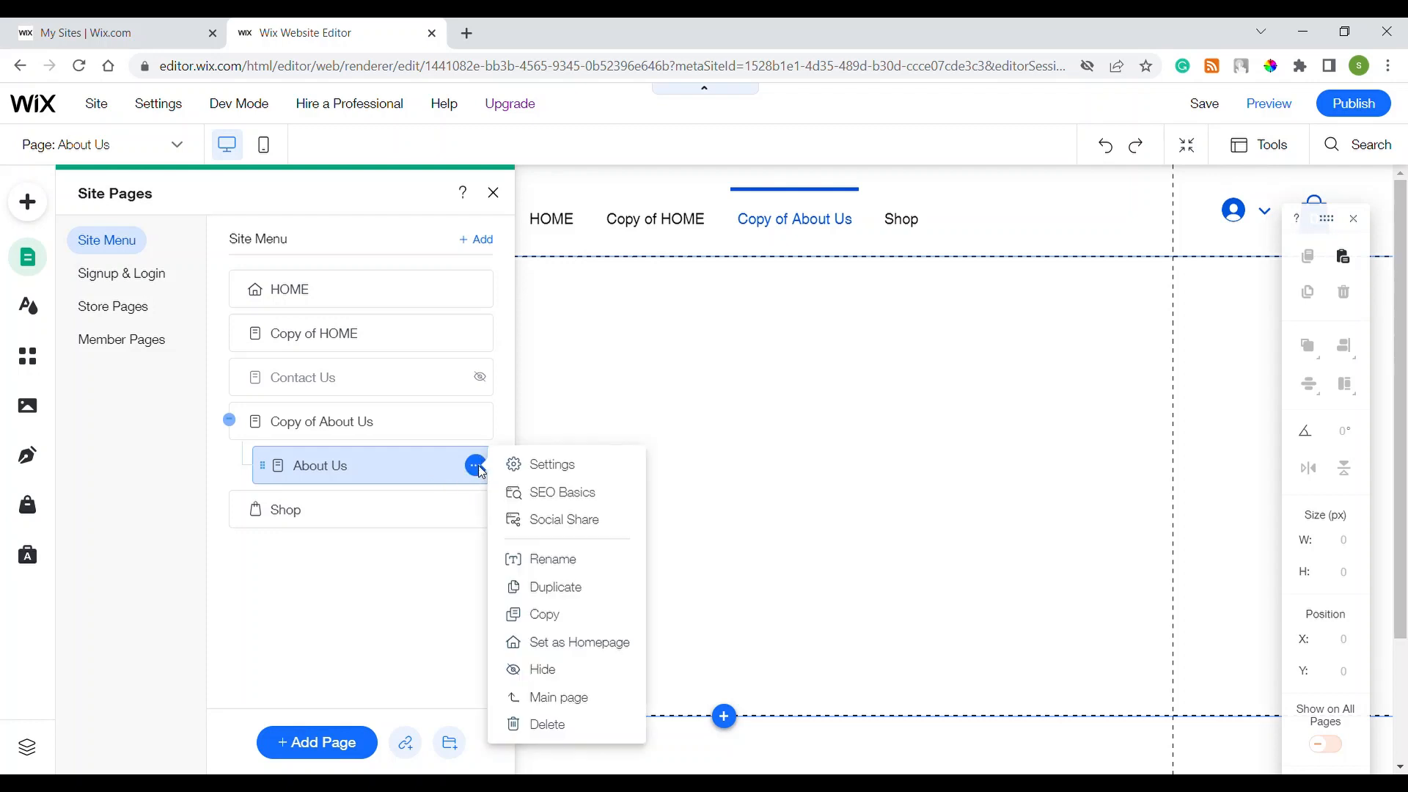
click(486, 504)
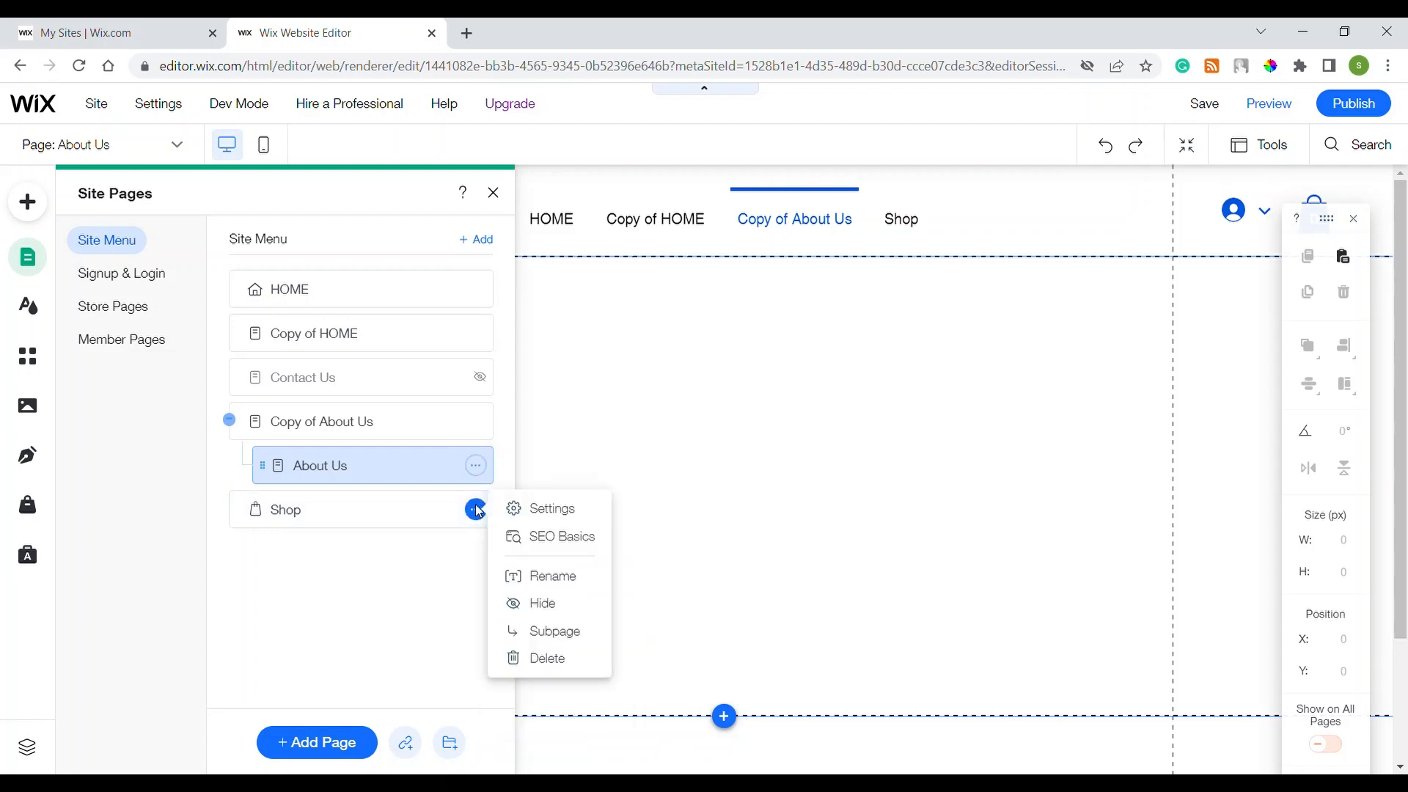
click(536, 639)
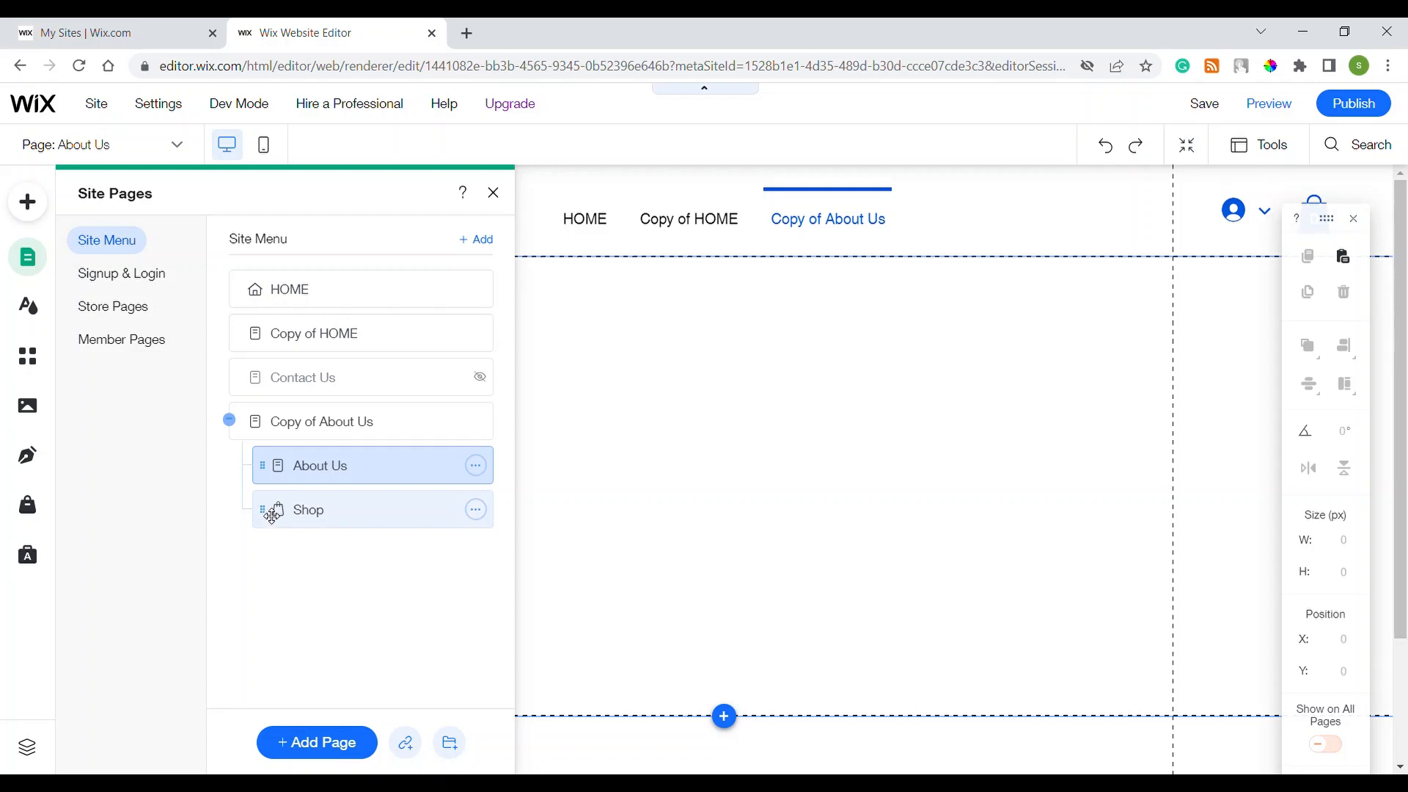
drag(272, 519, 276, 468)
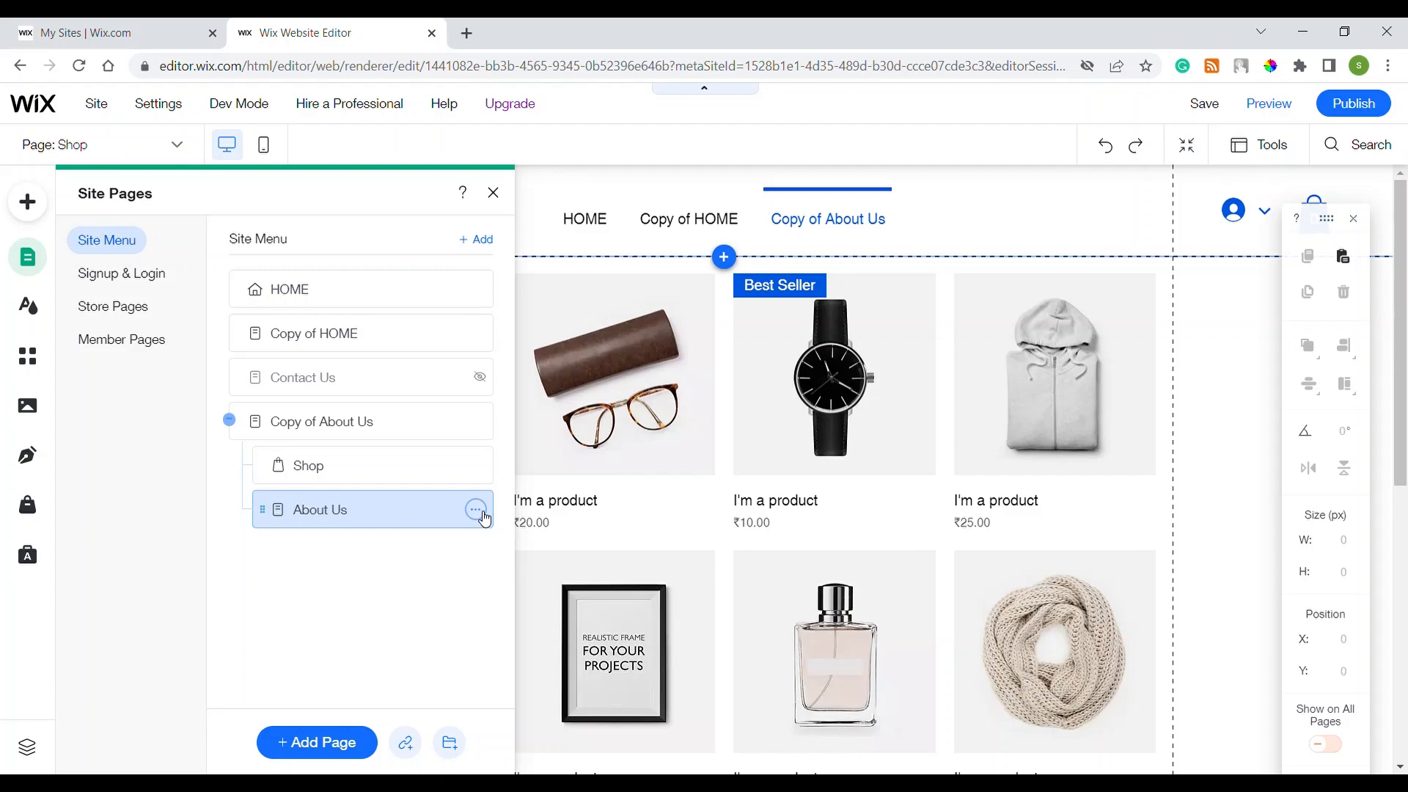
Turn the About Us and Shop subpages back into main pages and close the page list.
click(482, 516)
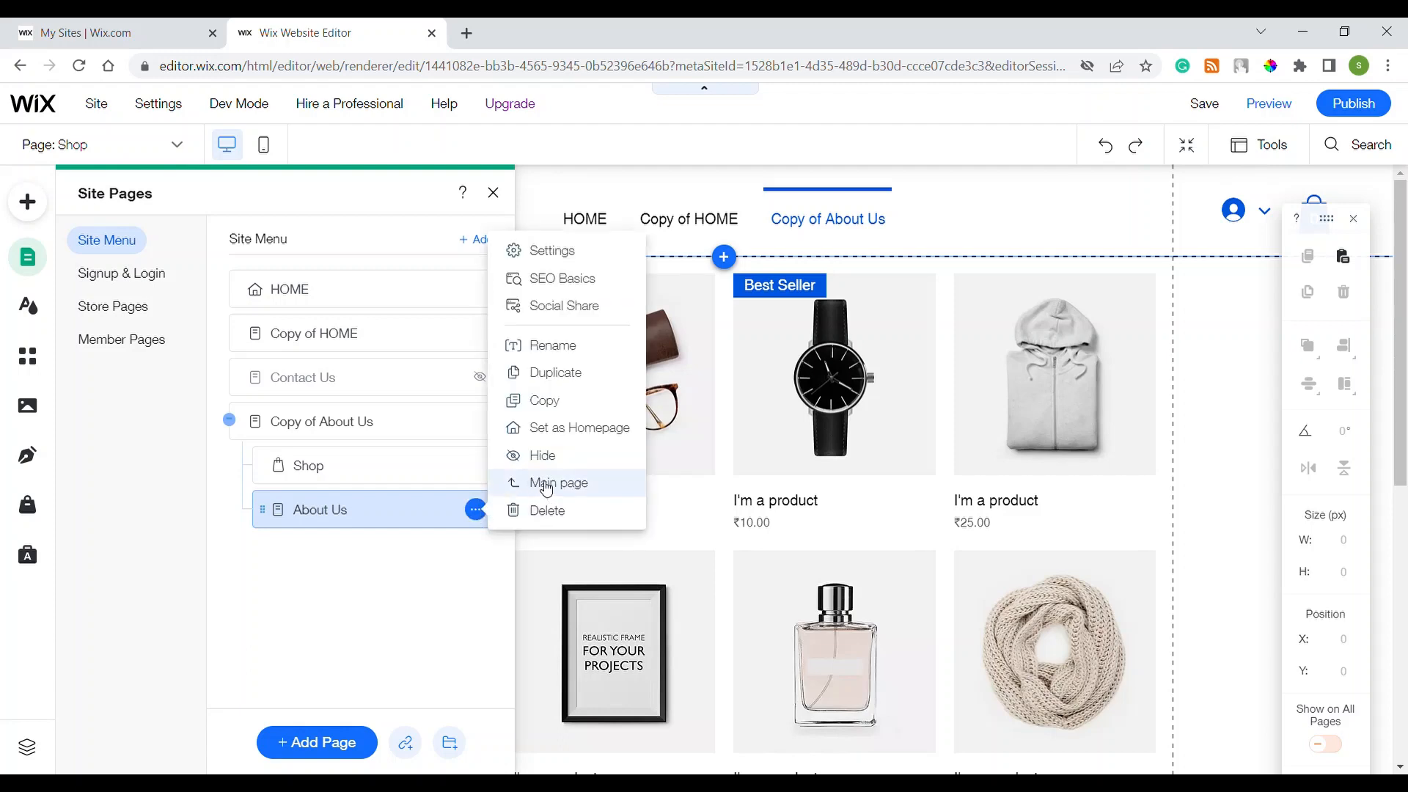
click(547, 484)
click(477, 467)
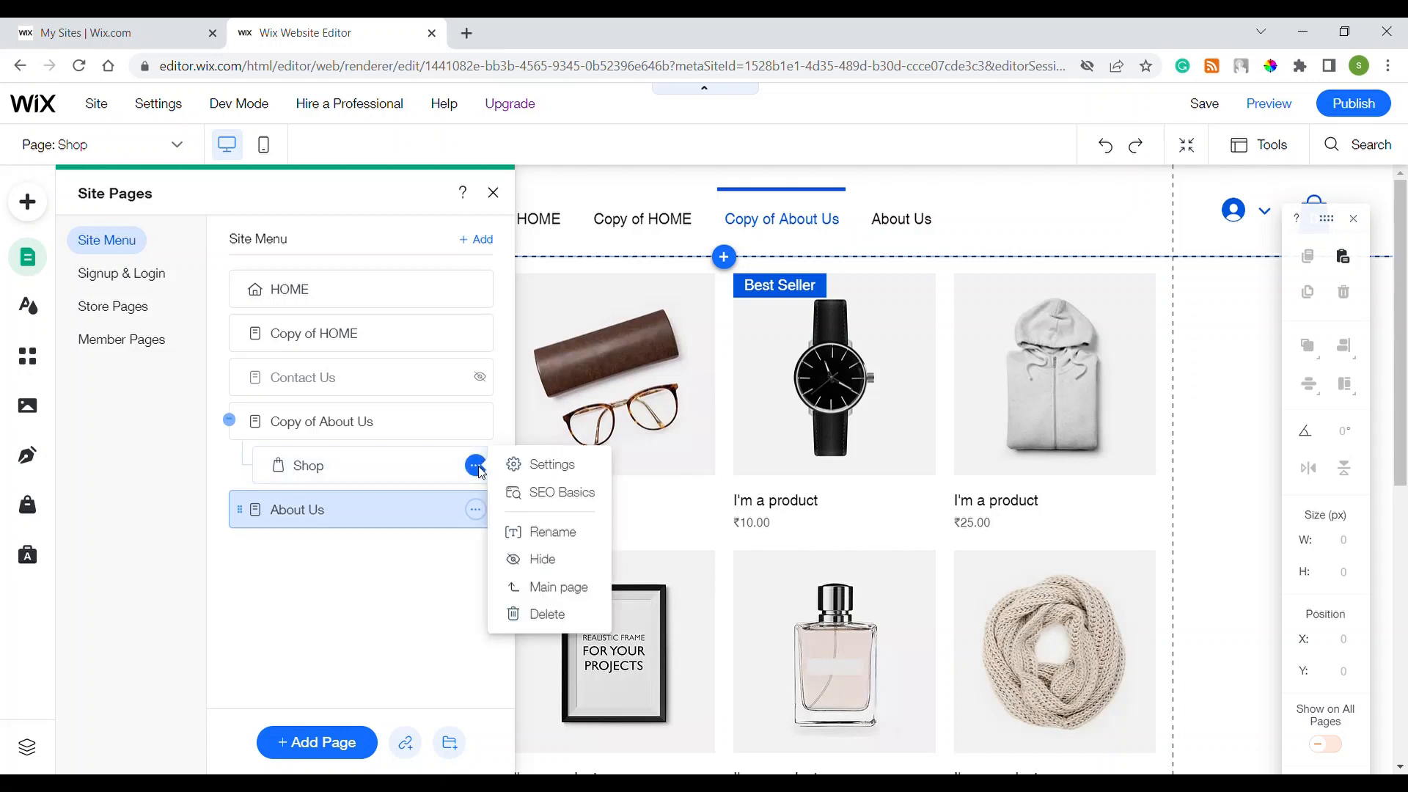
click(543, 587)
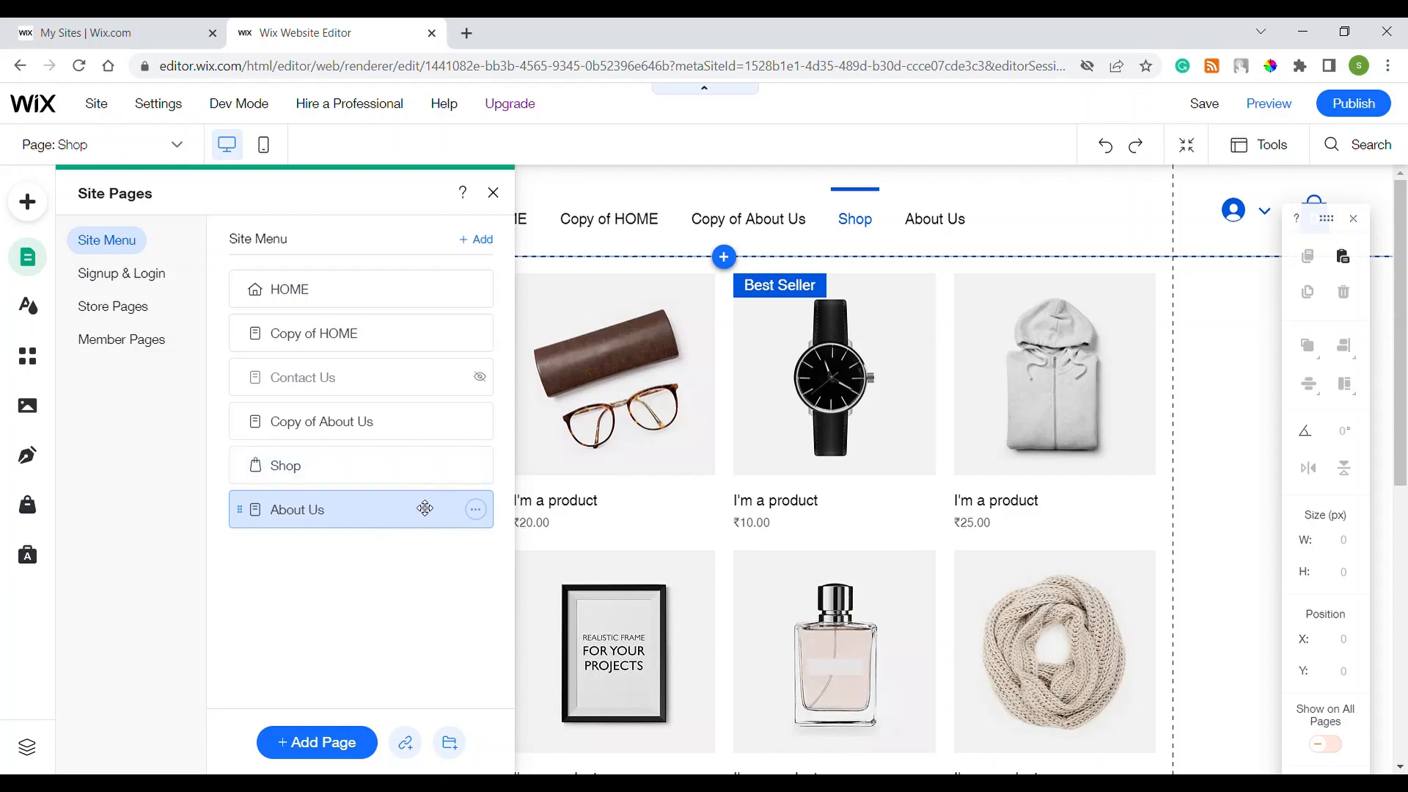
click(493, 193)
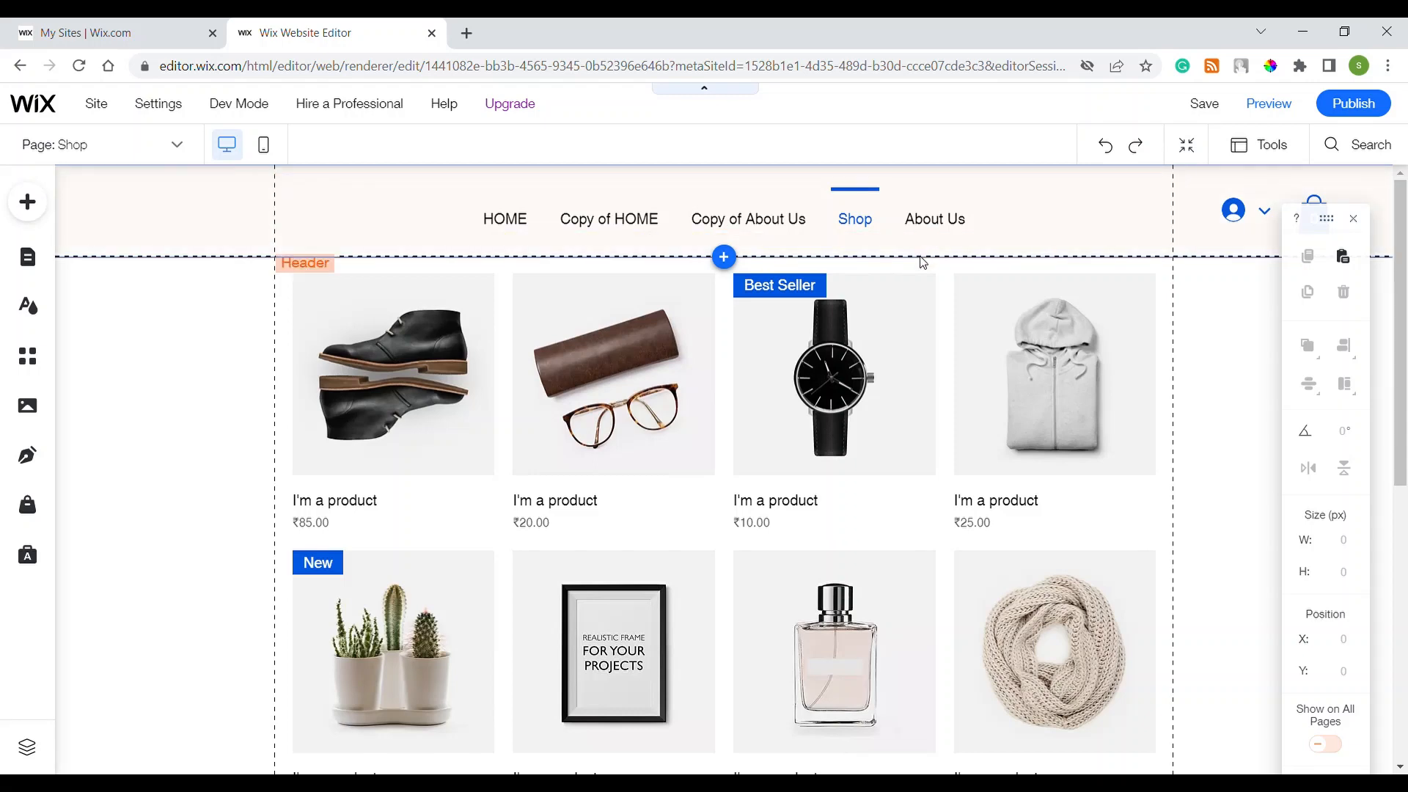
Reopen the site menu's page list, show the hidden Contact Us page and hide it again.
click(27, 257)
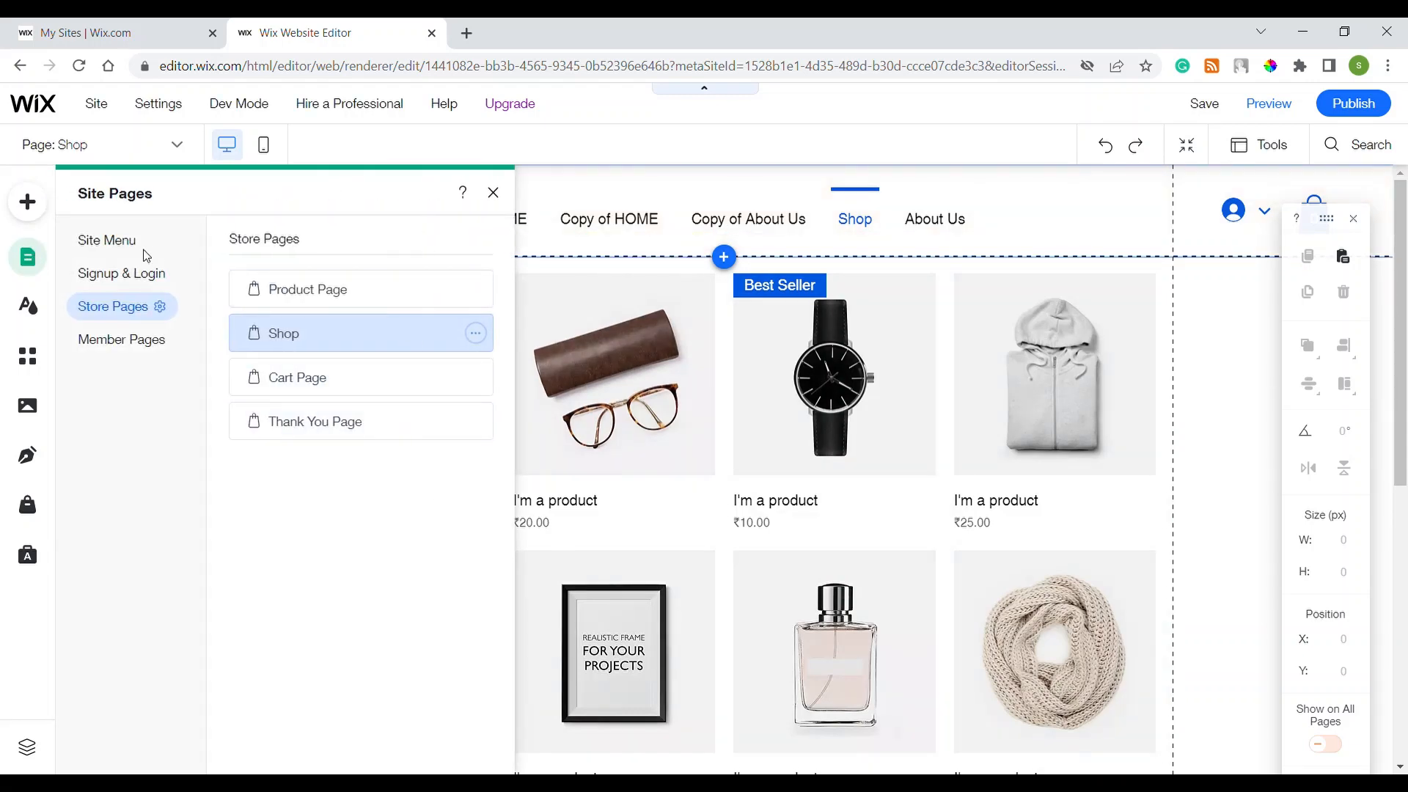
click(113, 242)
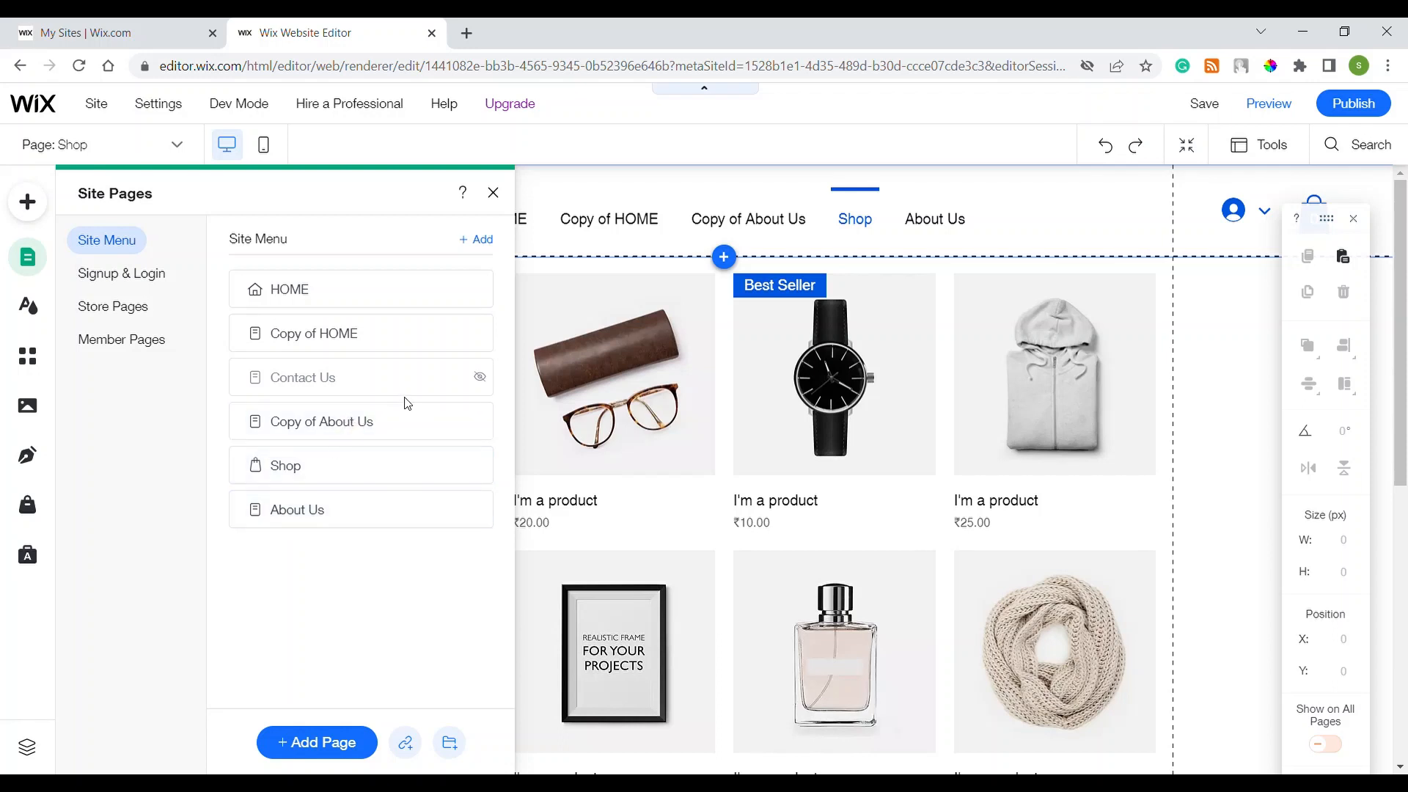
click(476, 377)
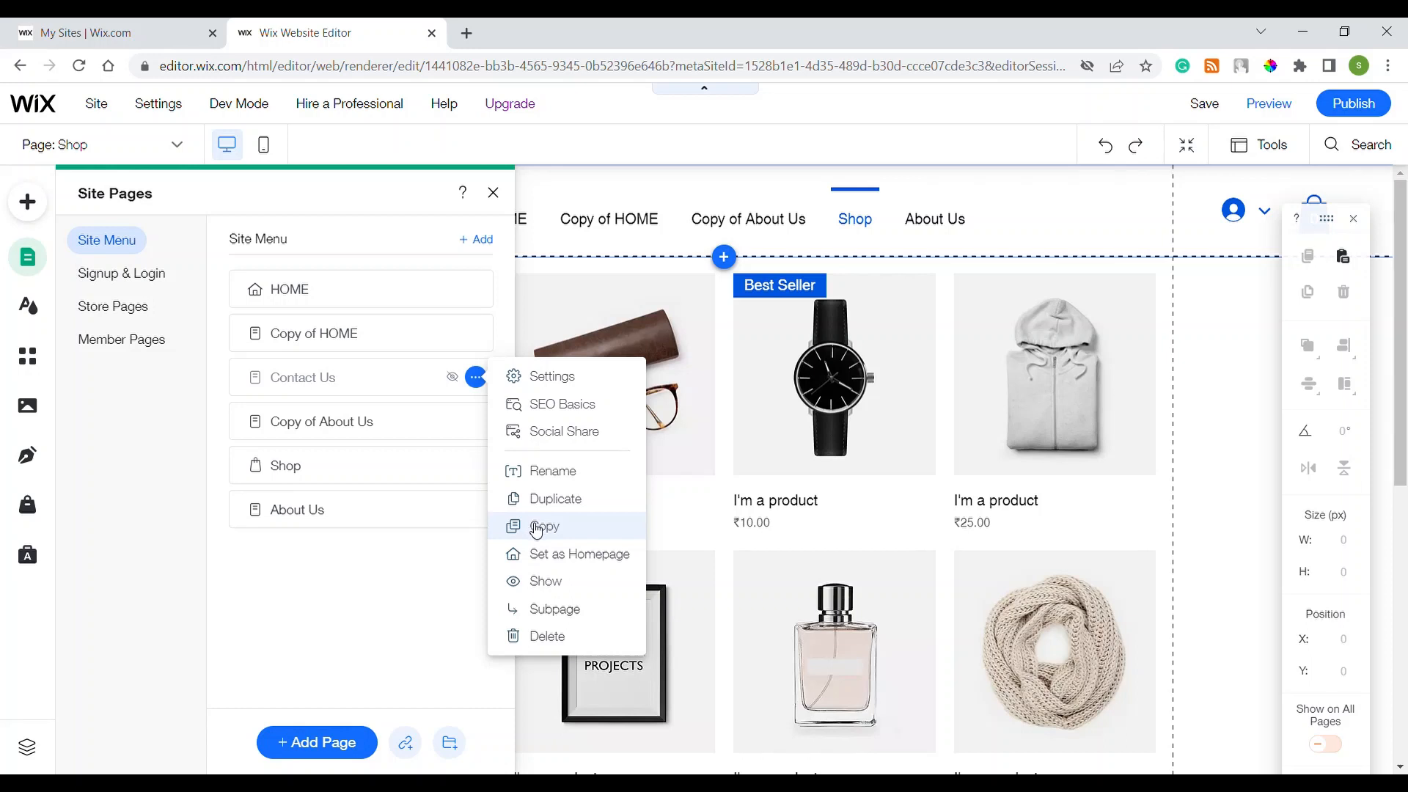
click(540, 581)
click(482, 383)
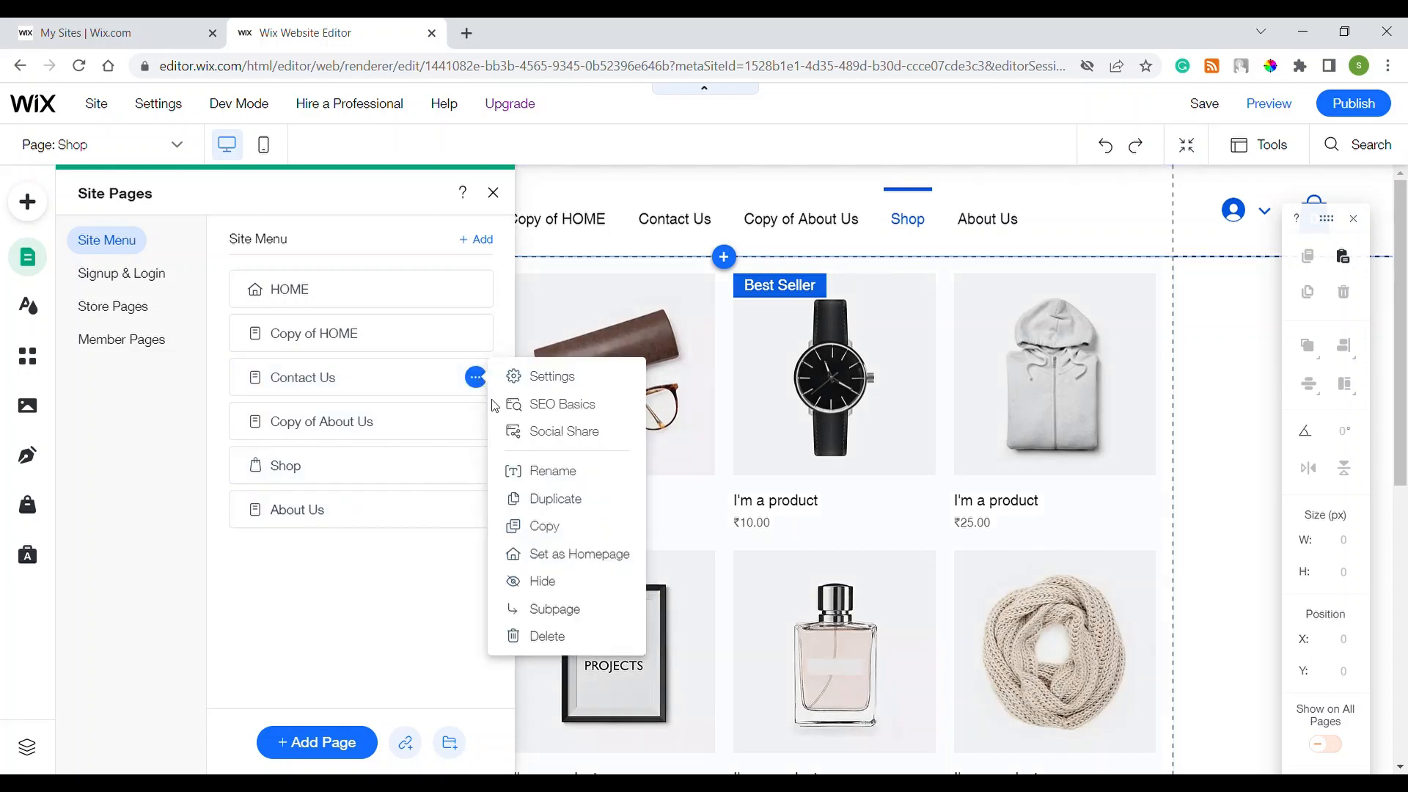
click(540, 579)
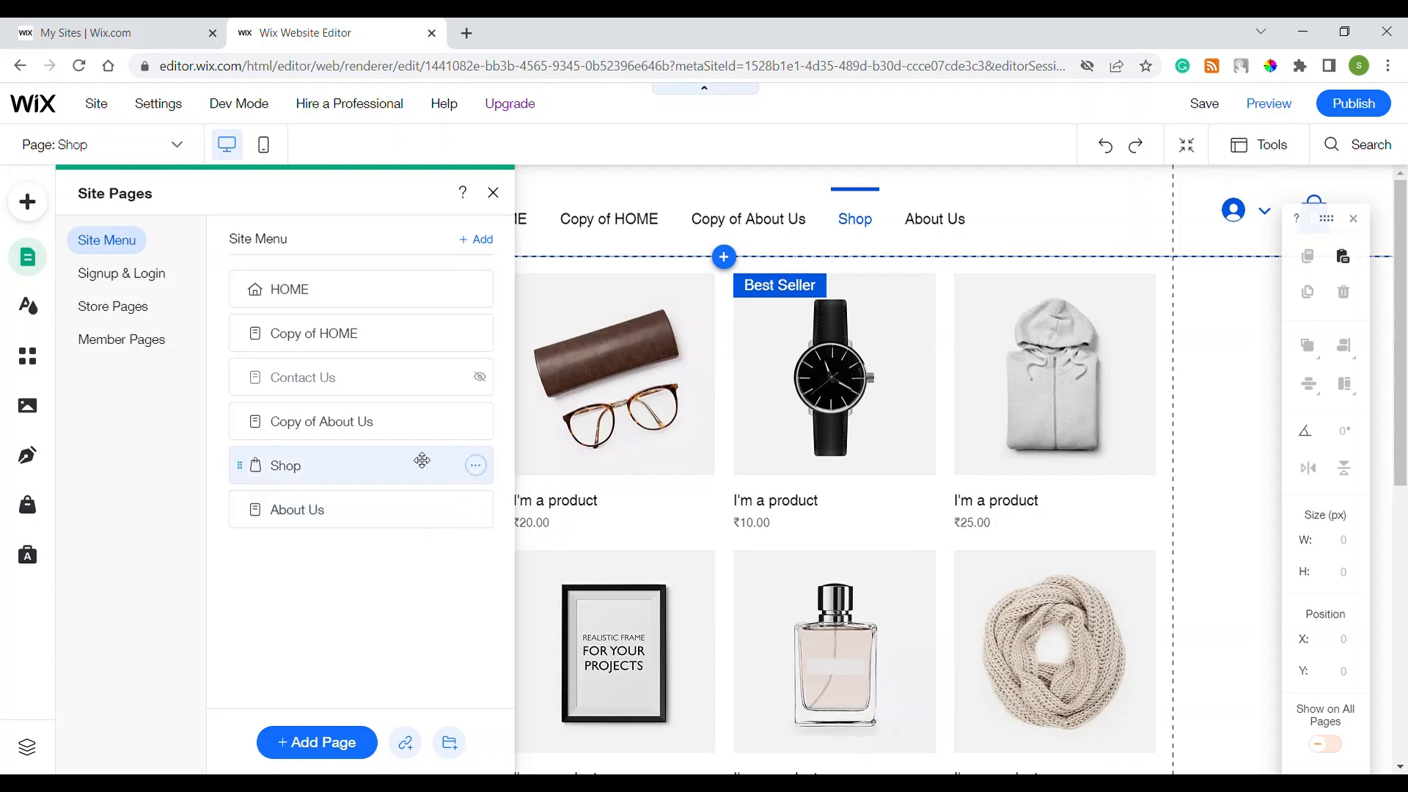
Convert the Shop and About Us main pages into subpages under Copy of About Us.
click(475, 466)
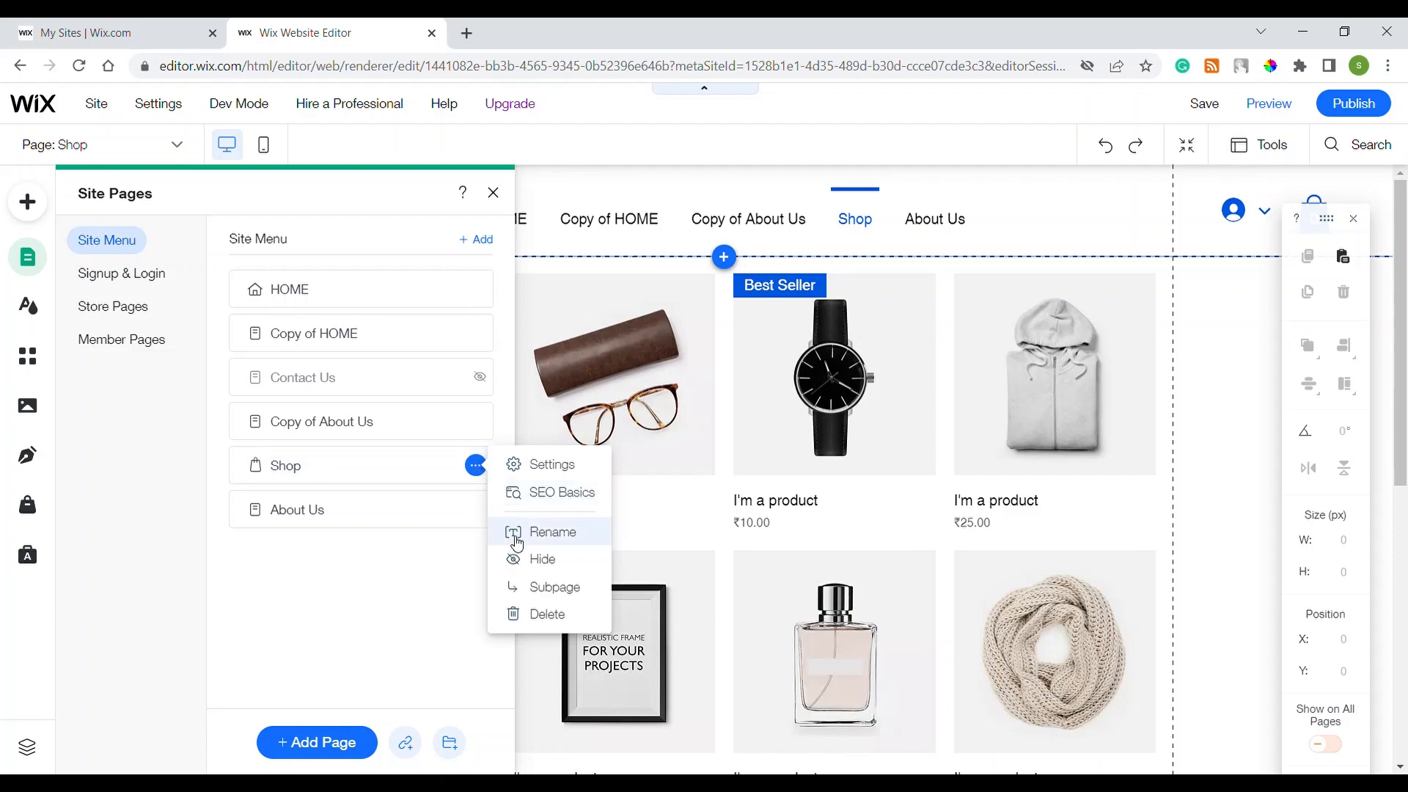
click(527, 592)
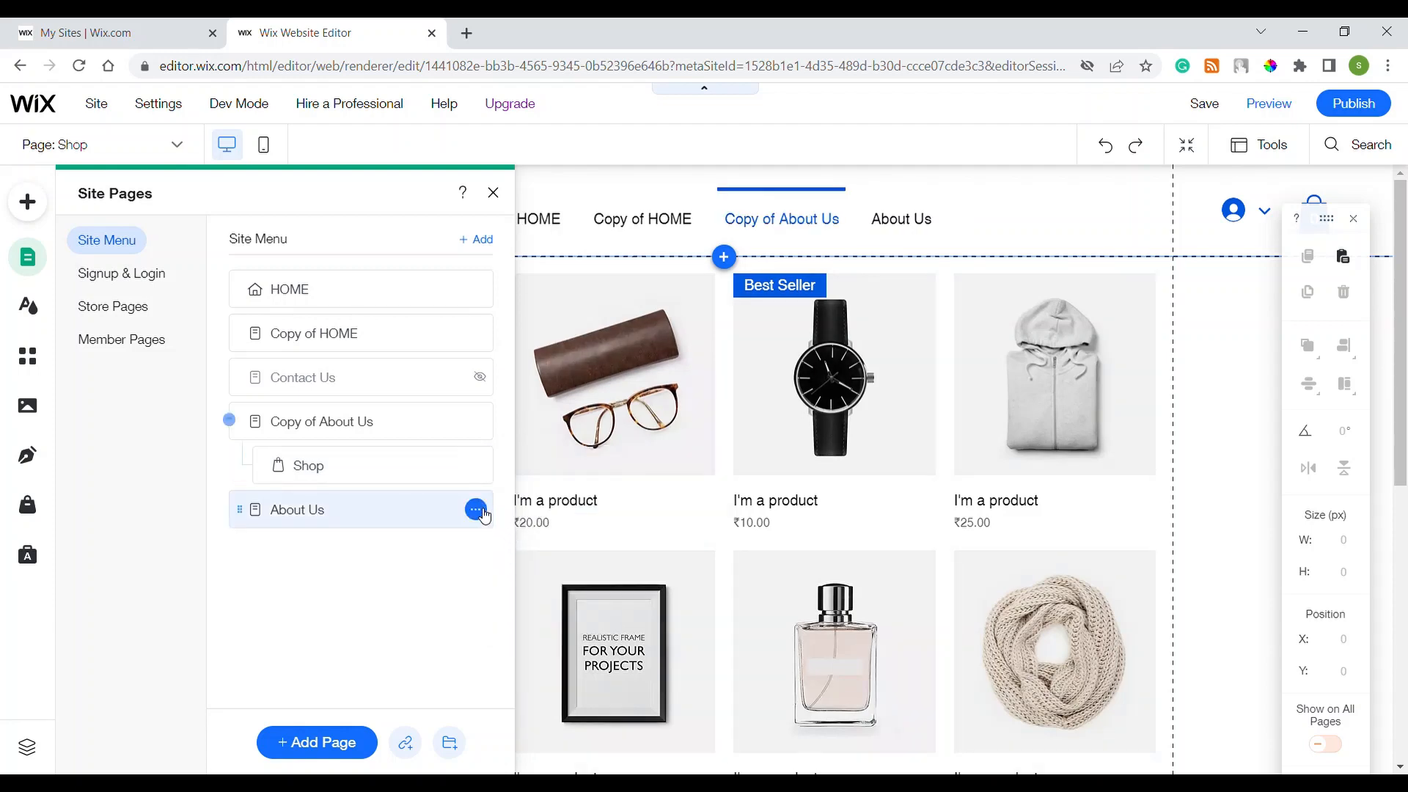
click(475, 509)
click(549, 482)
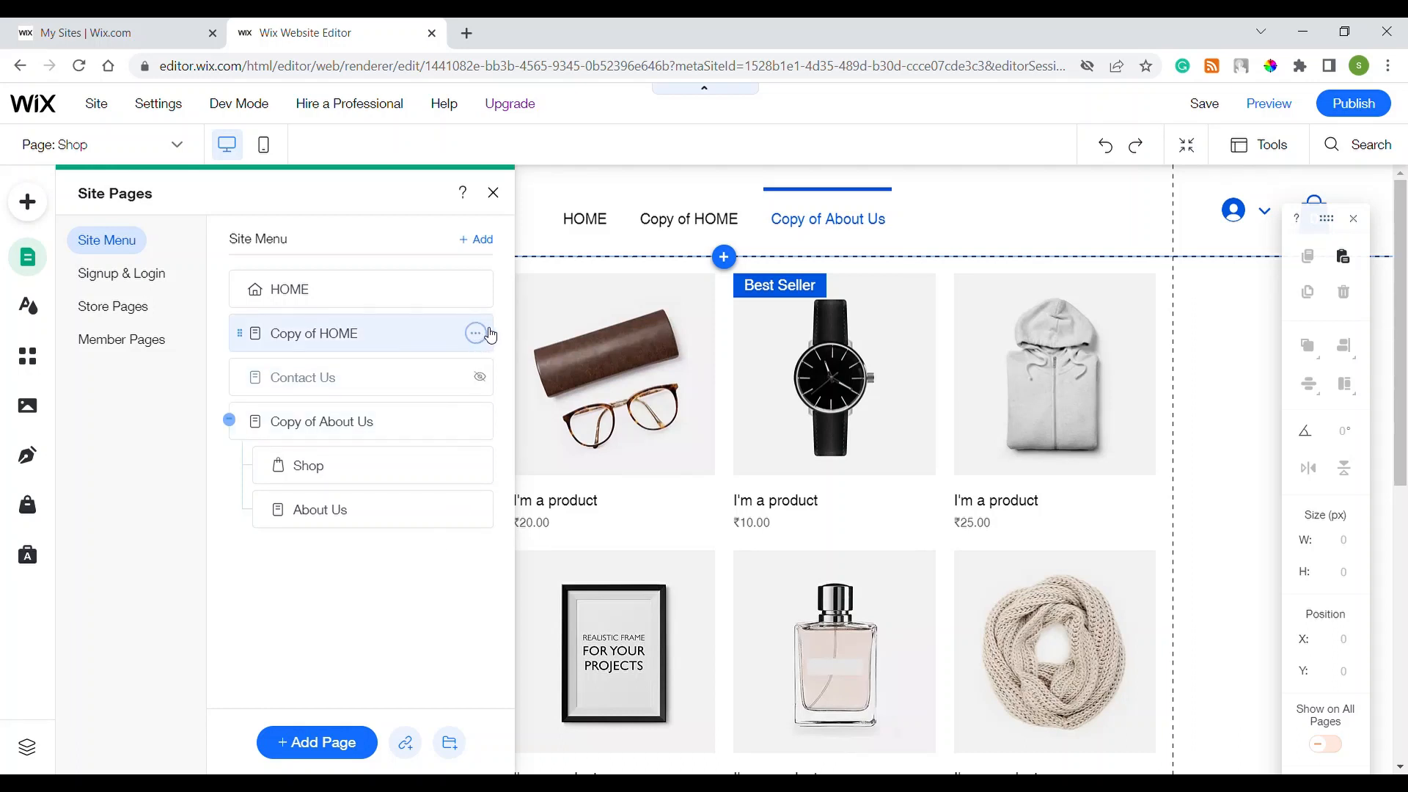
Make Copy of HOME and Contact Us subpages of HOME.
click(476, 334)
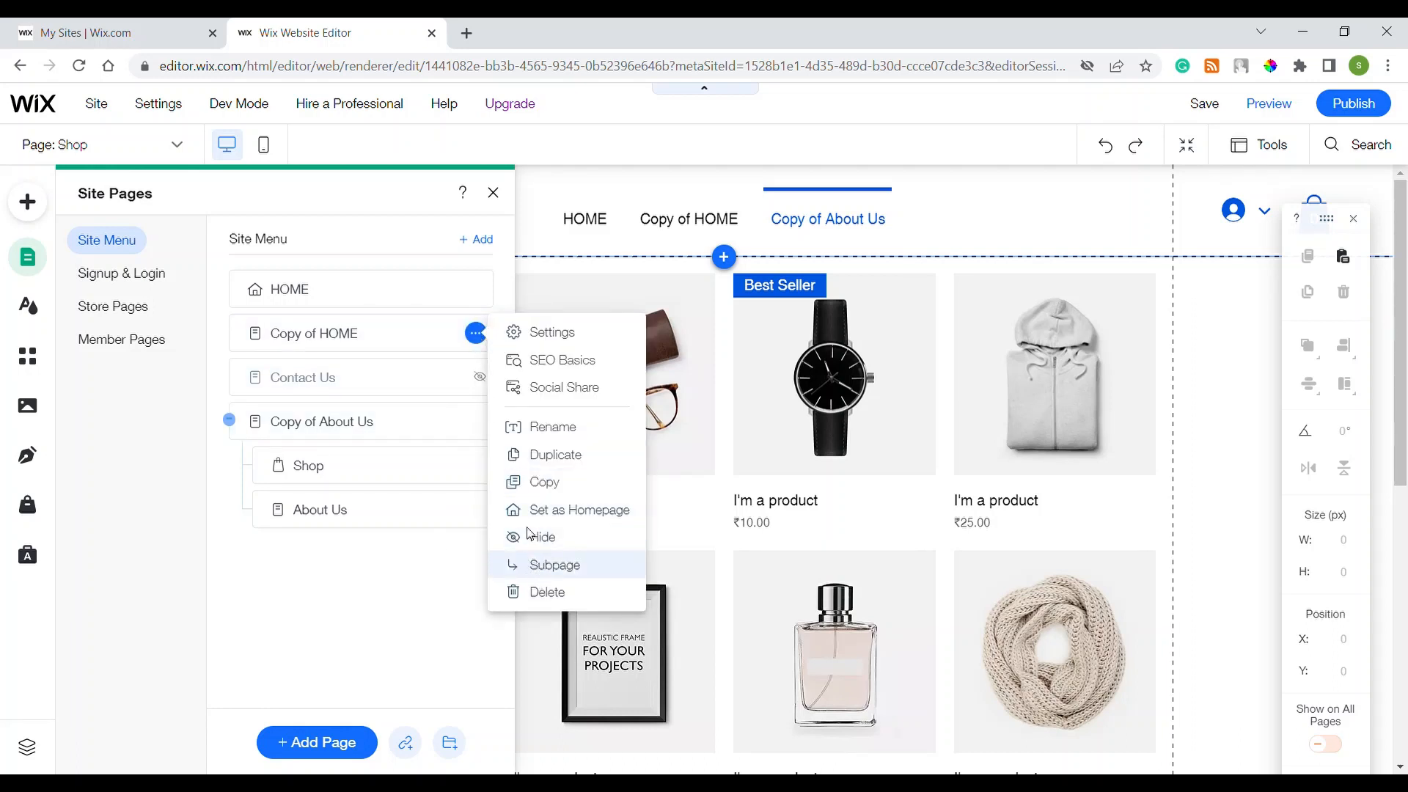
click(539, 565)
click(476, 377)
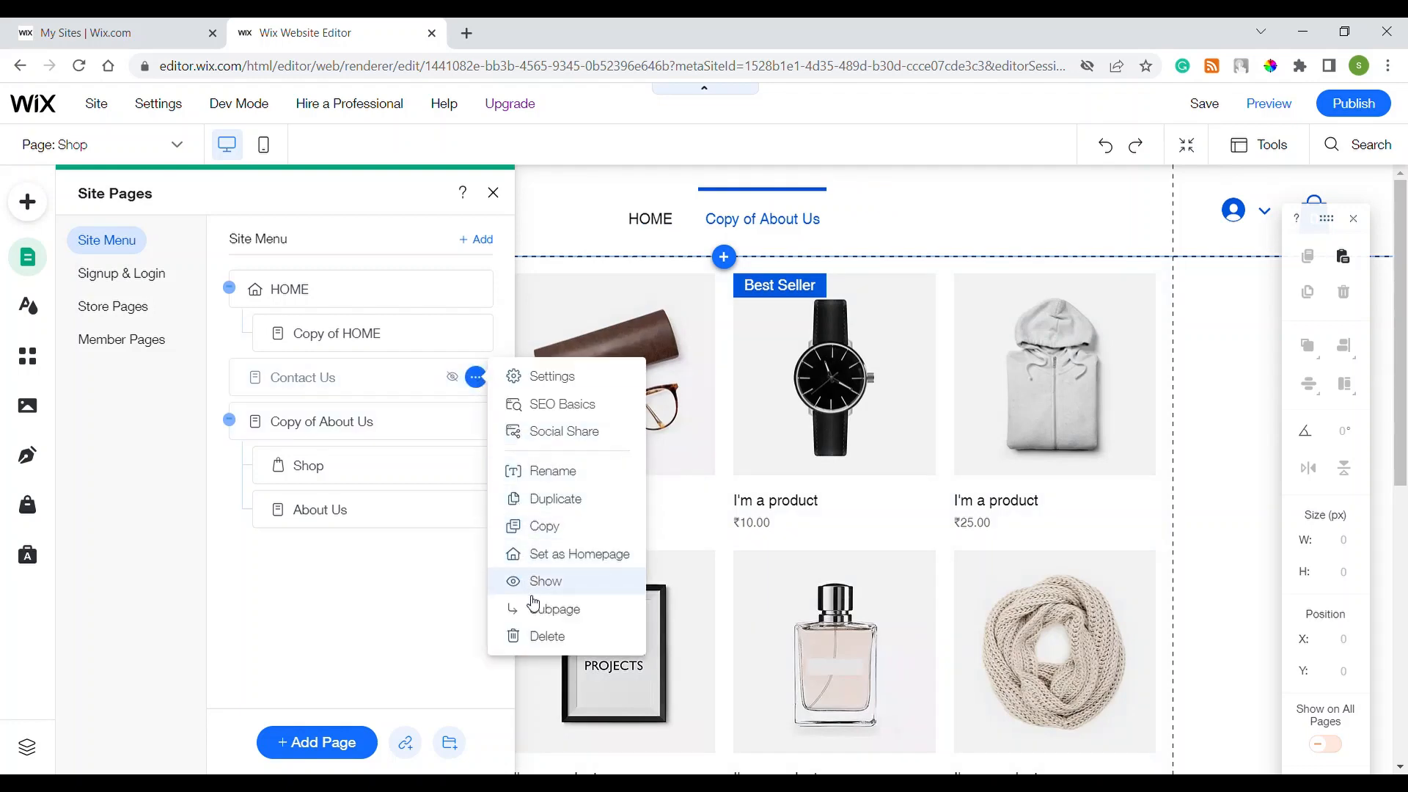
click(533, 609)
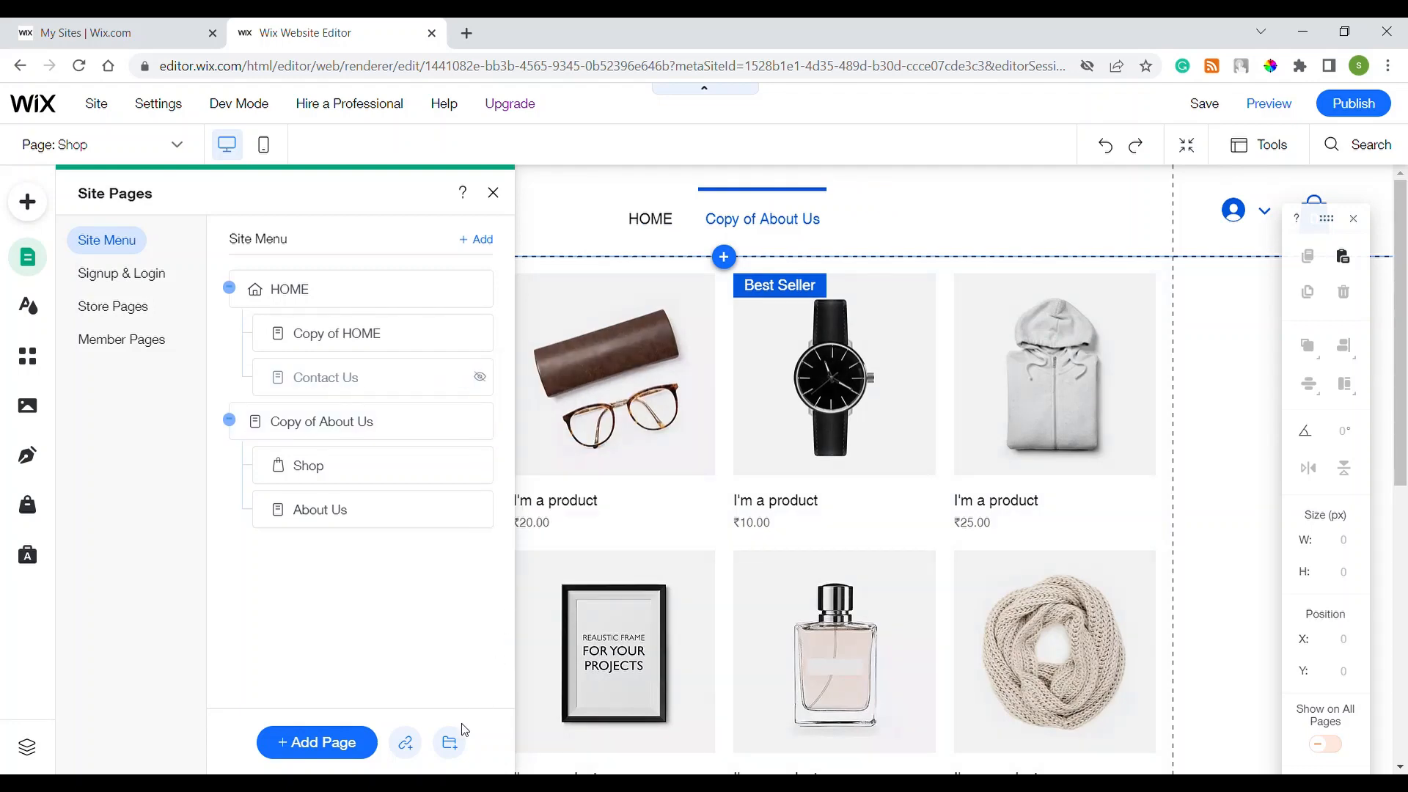
Add a blank page to the site and name it New Menu Item.
click(321, 742)
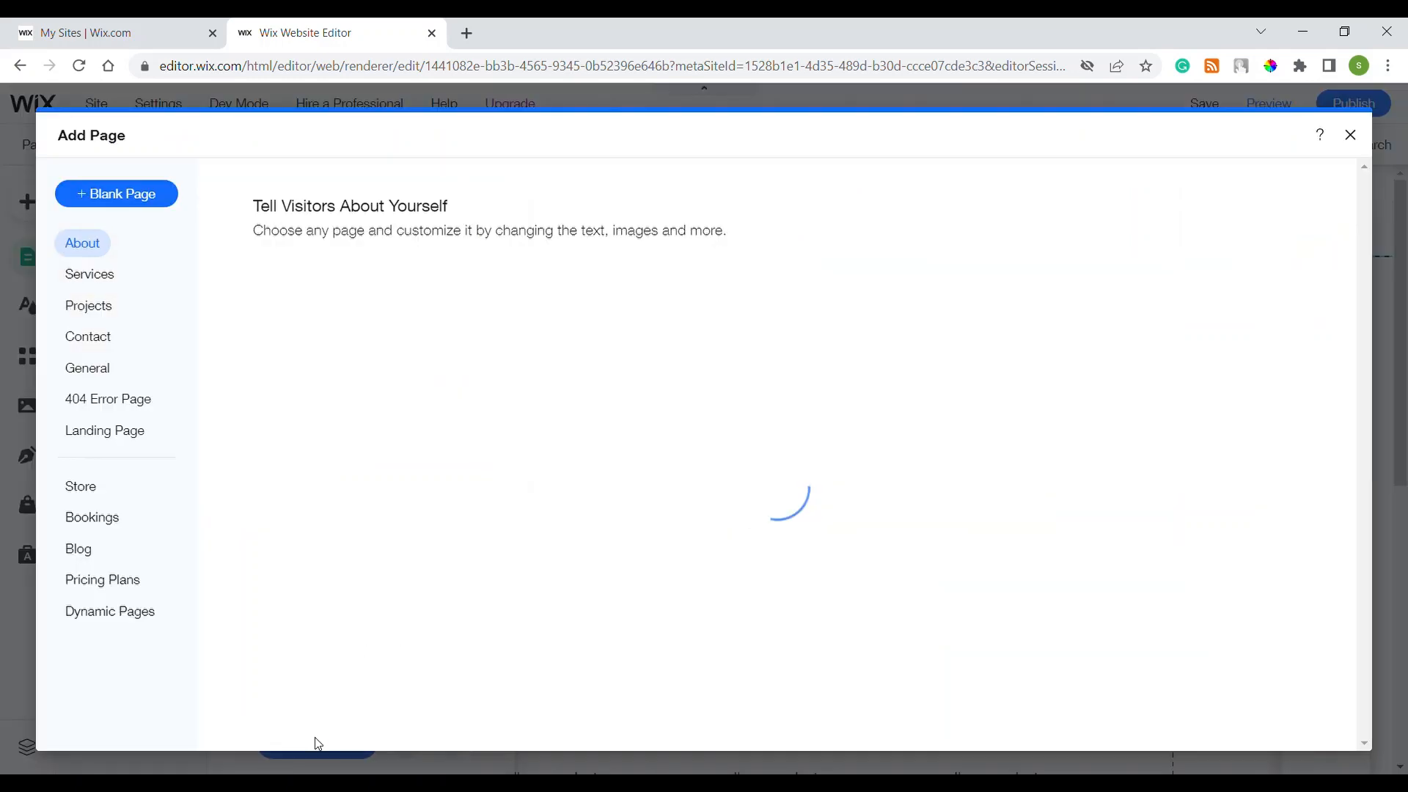
click(133, 197)
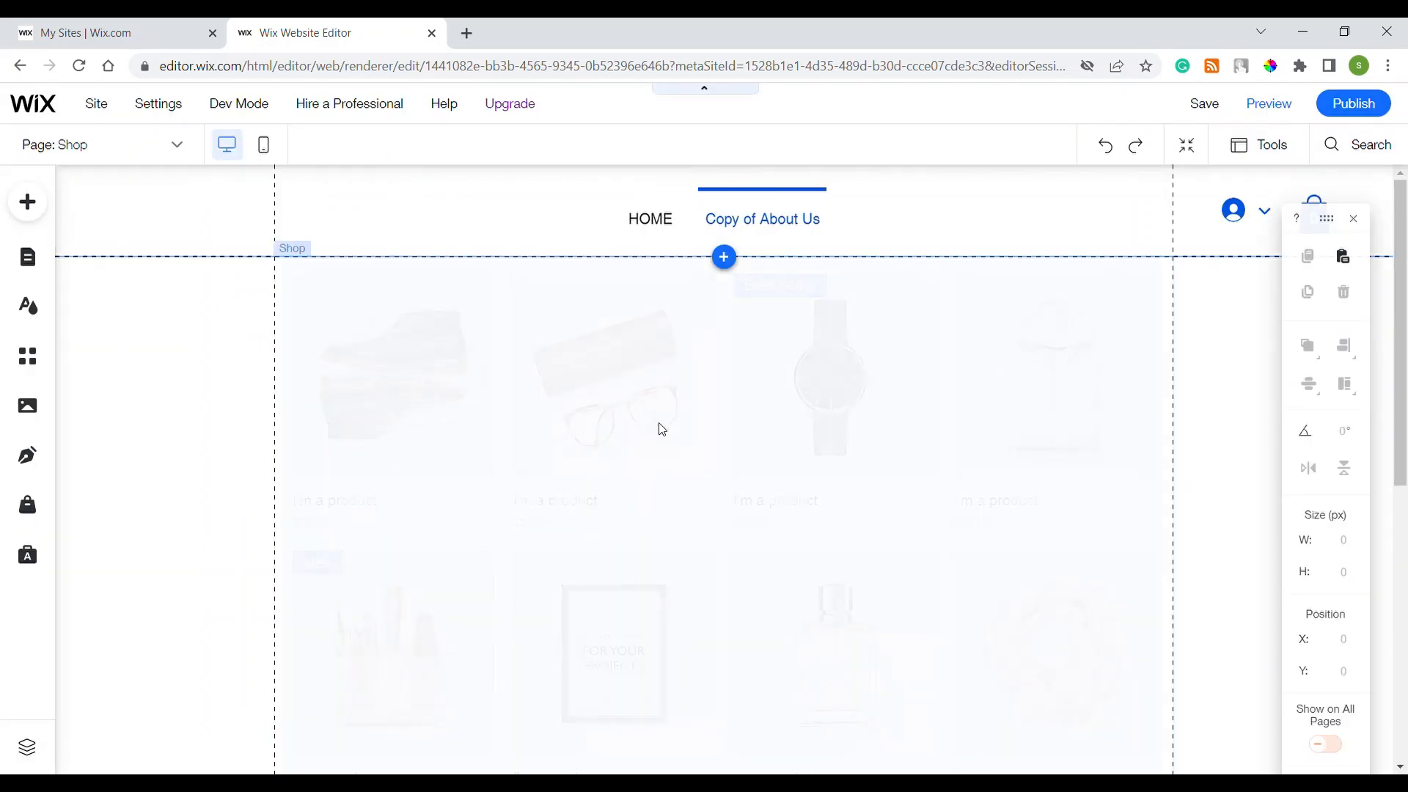
text(New Menu Item)
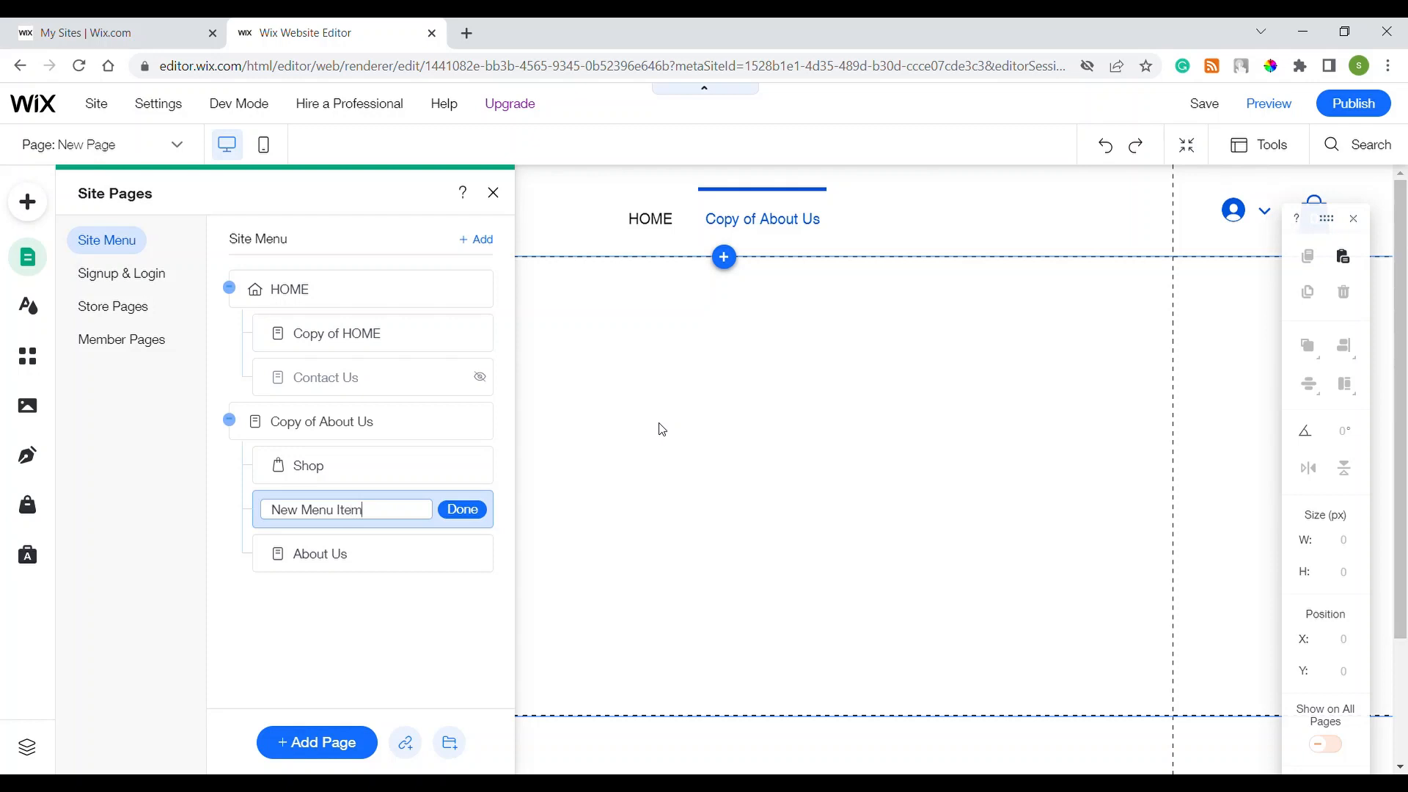
key(Return)
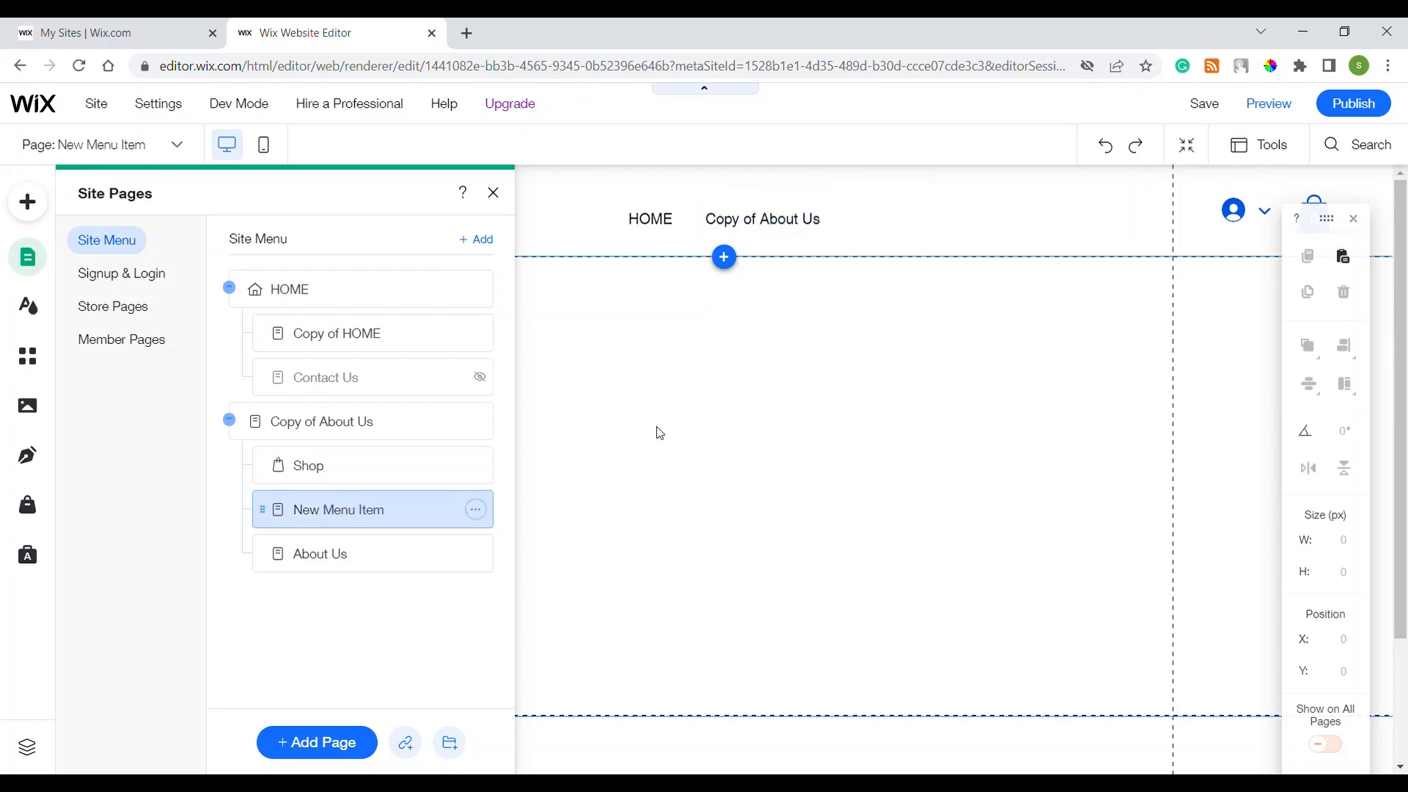
Make New Menu Item a main page positioned between the HOME group and Copy of About Us.
click(476, 509)
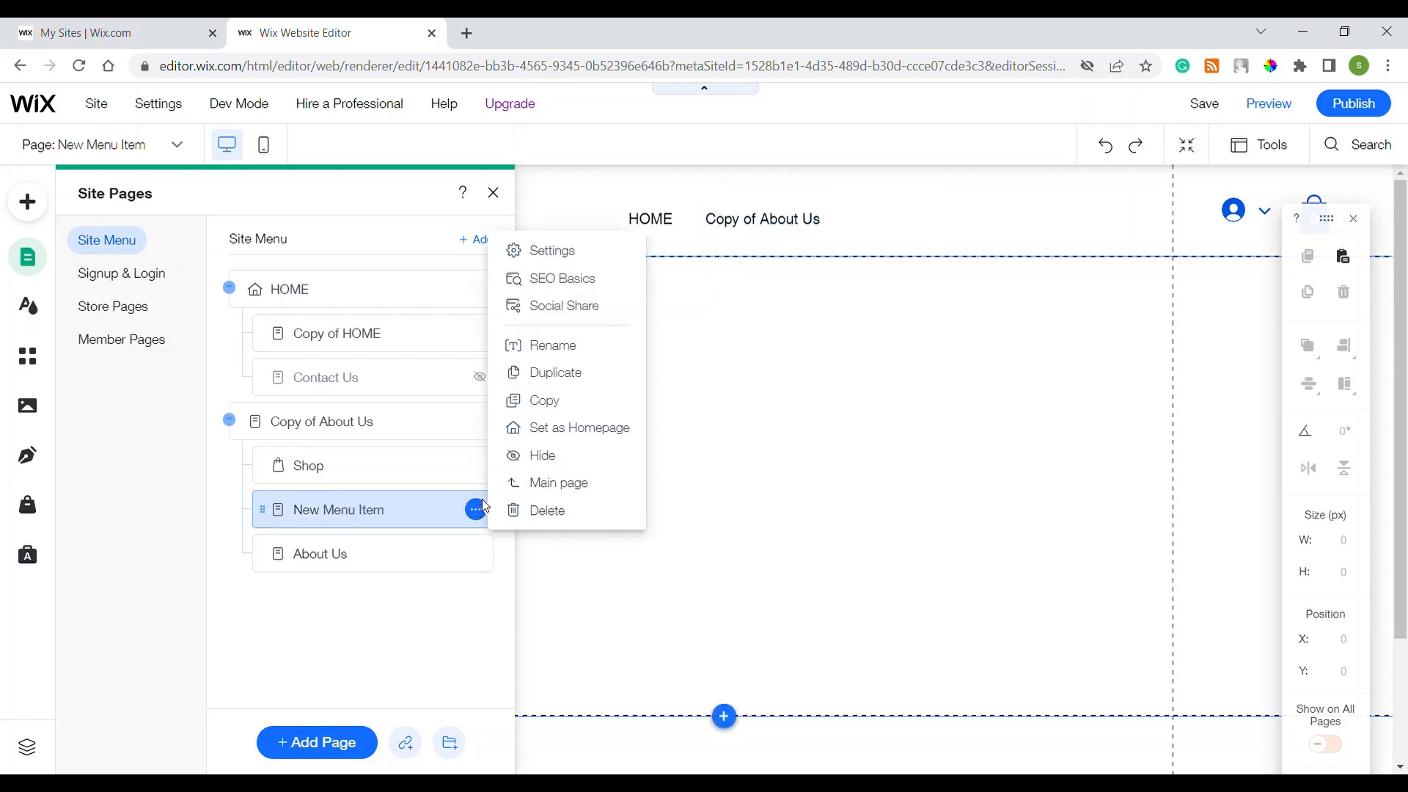
click(533, 484)
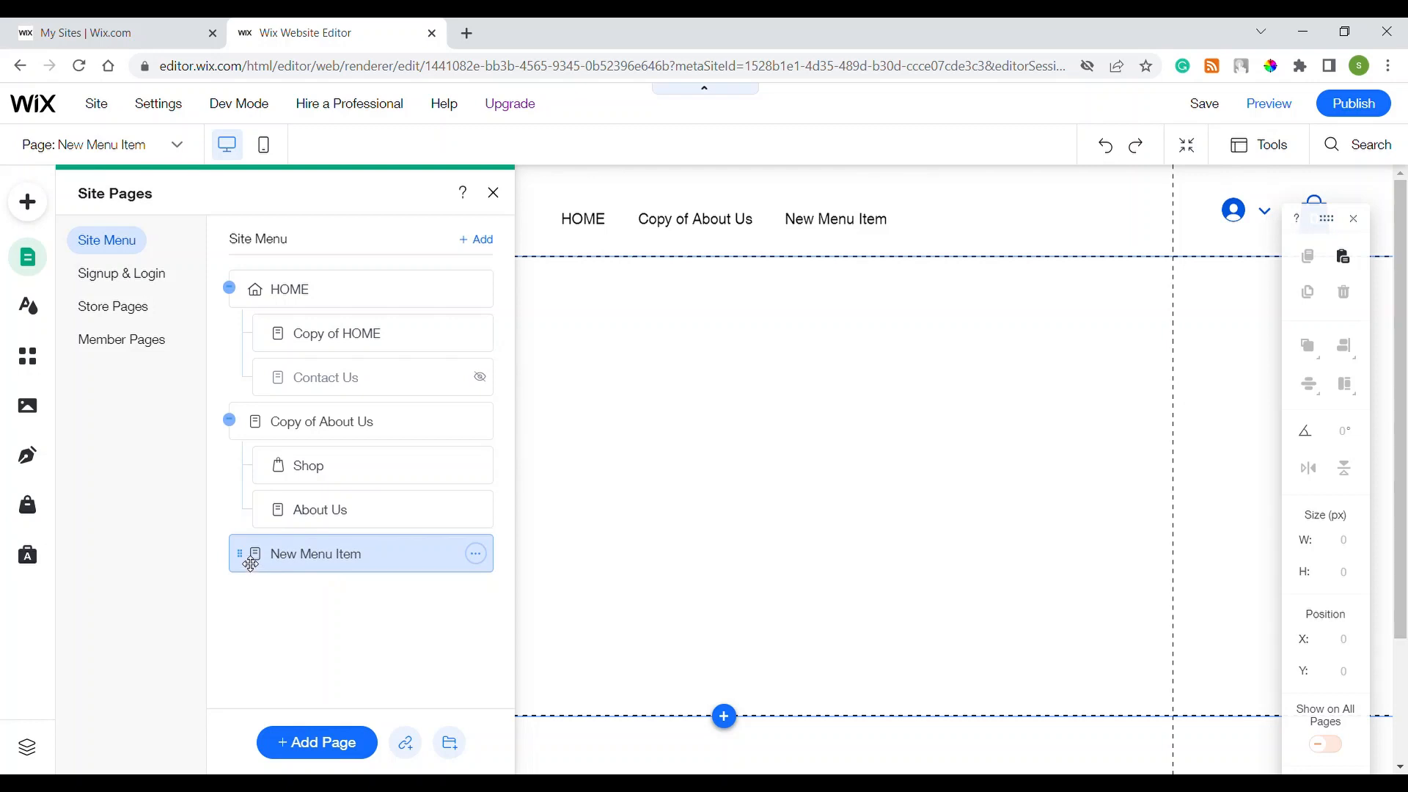
drag(250, 563, 254, 426)
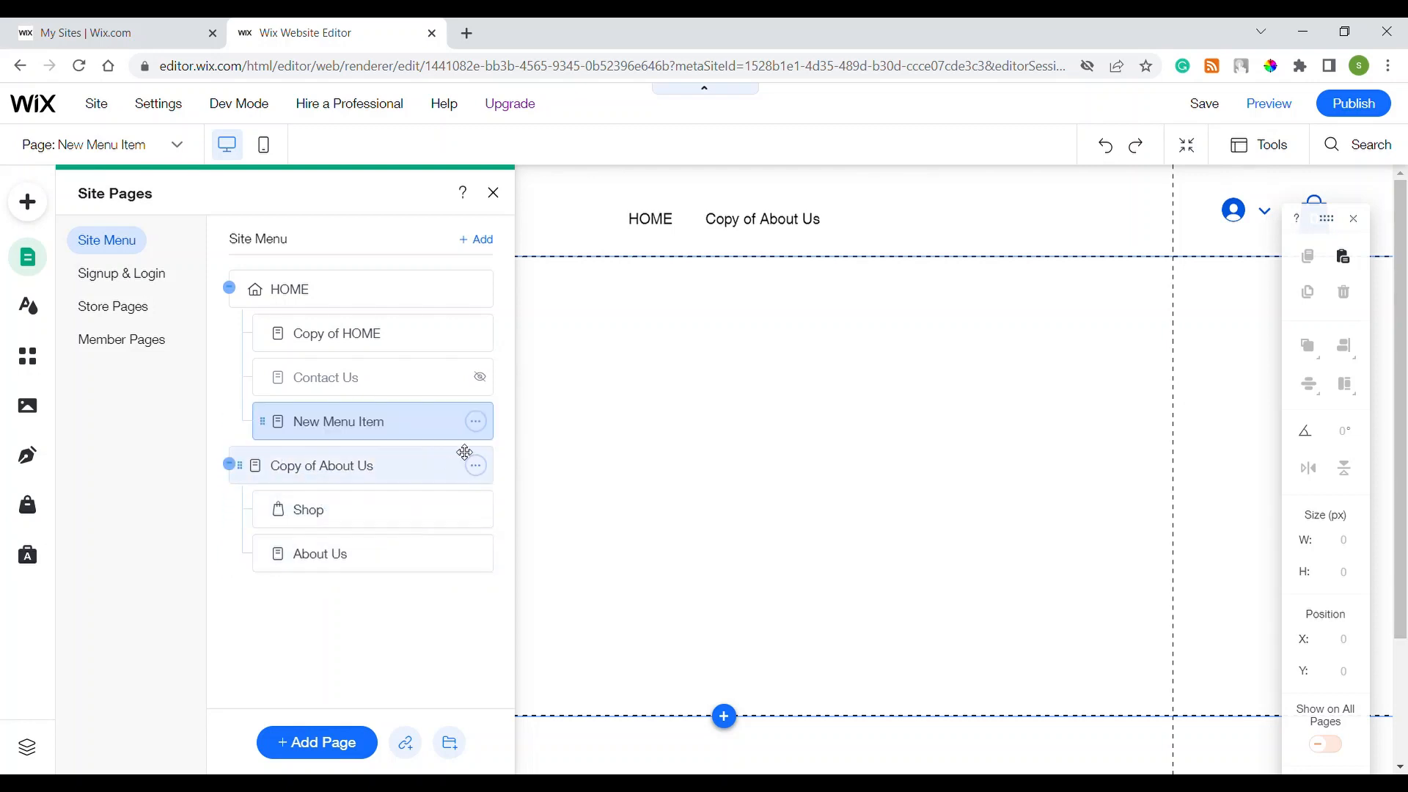
click(476, 421)
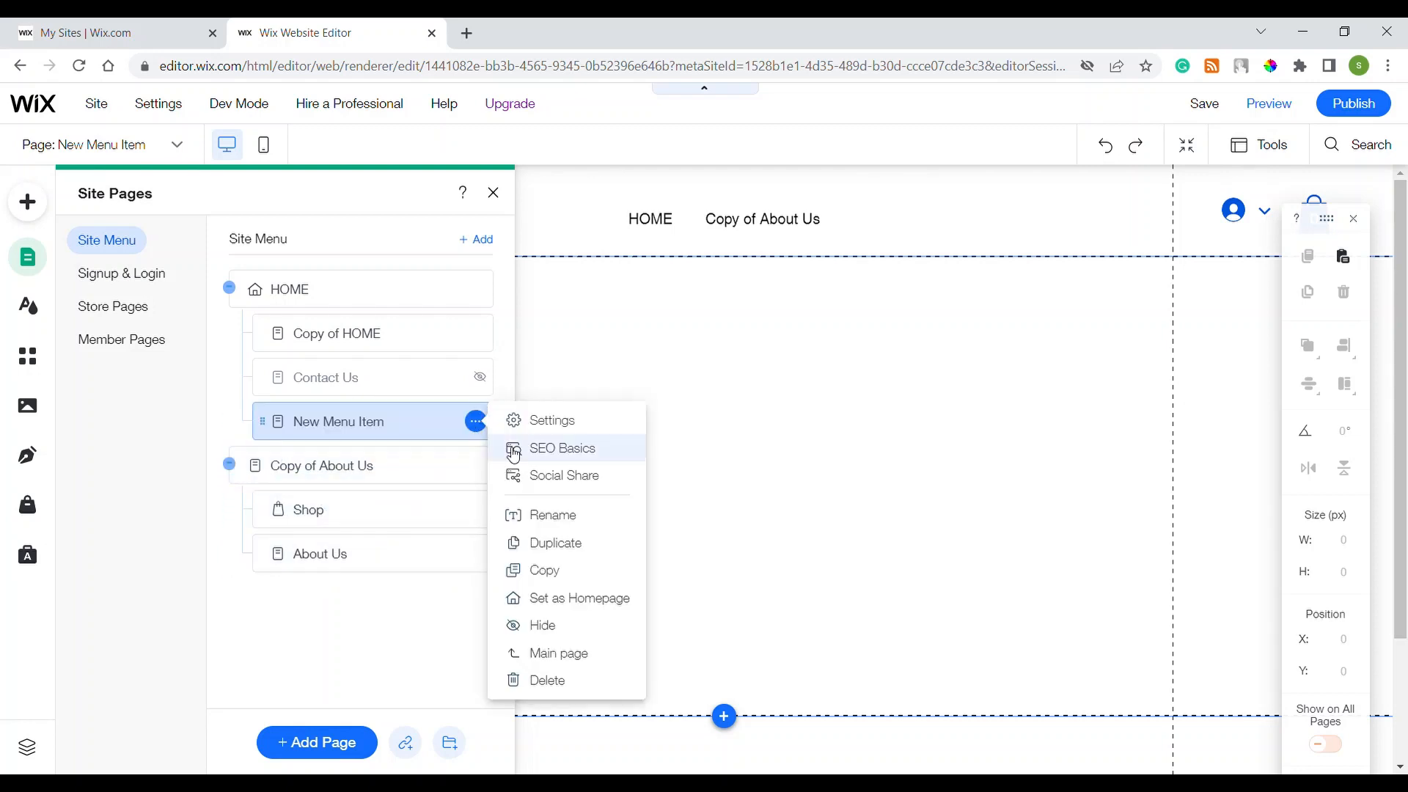
click(560, 653)
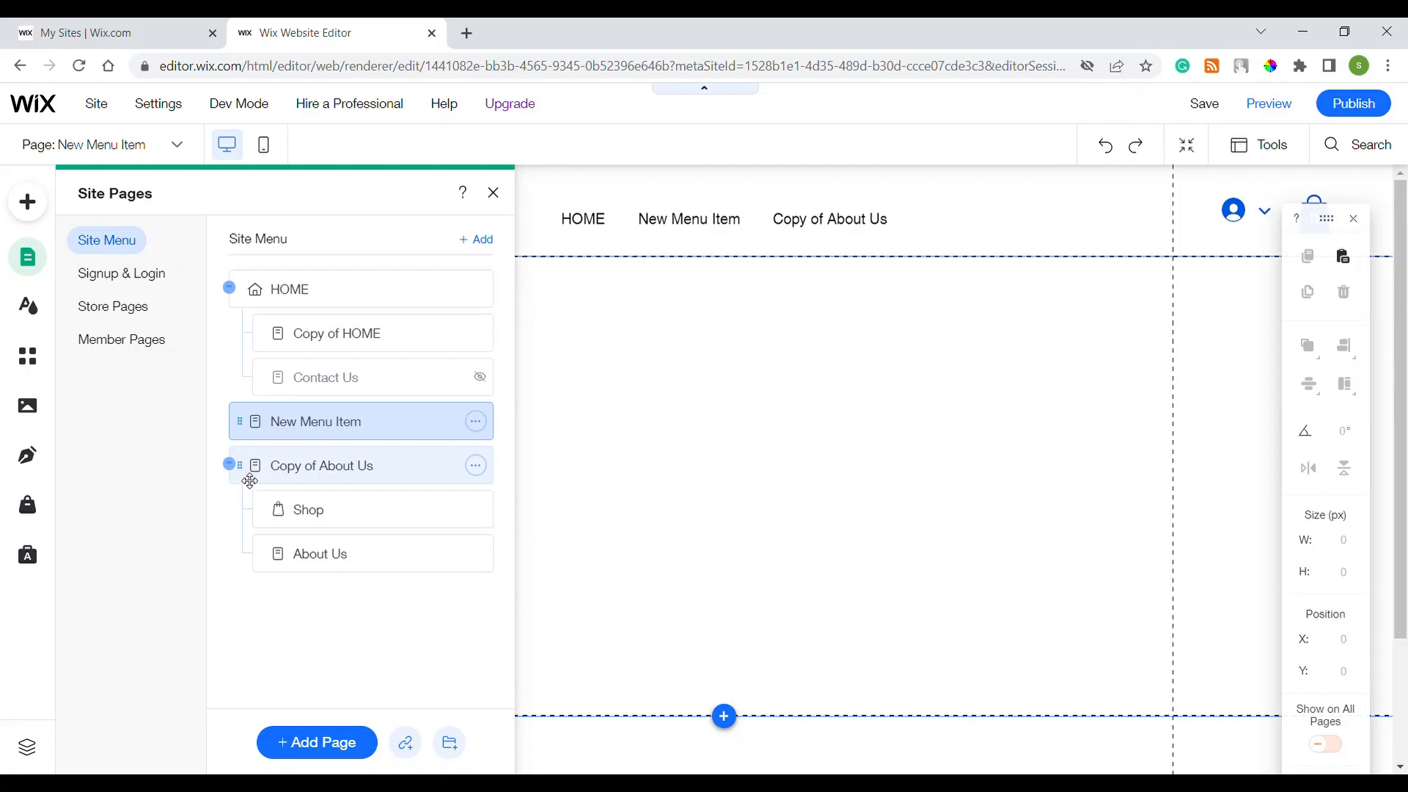
Move Copy of About Us with its subpages above HOME to the start of the site menu.
drag(250, 481, 255, 473)
drag(266, 409, 264, 289)
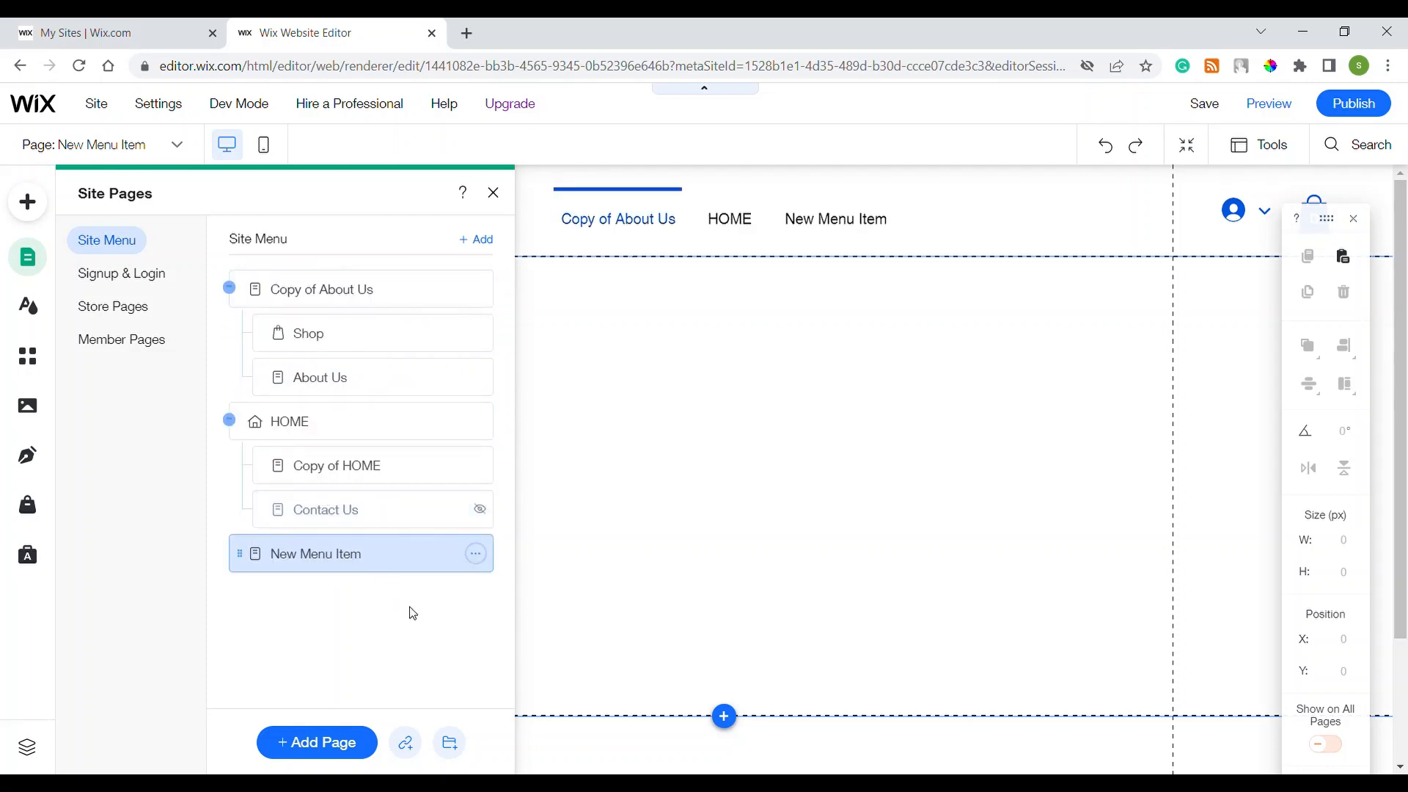